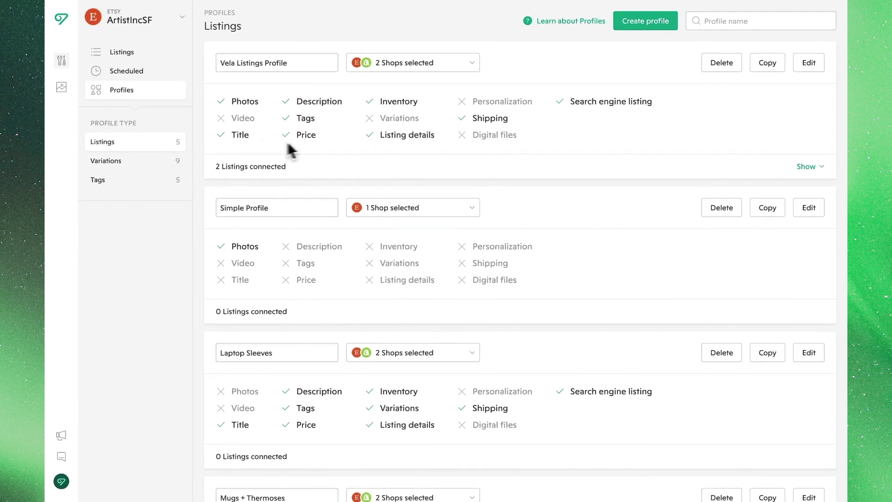
Review the existing listing profiles, including the assigned shops and connected listings of Vela Listings Profile.
scroll(560, 151, "down", 6)
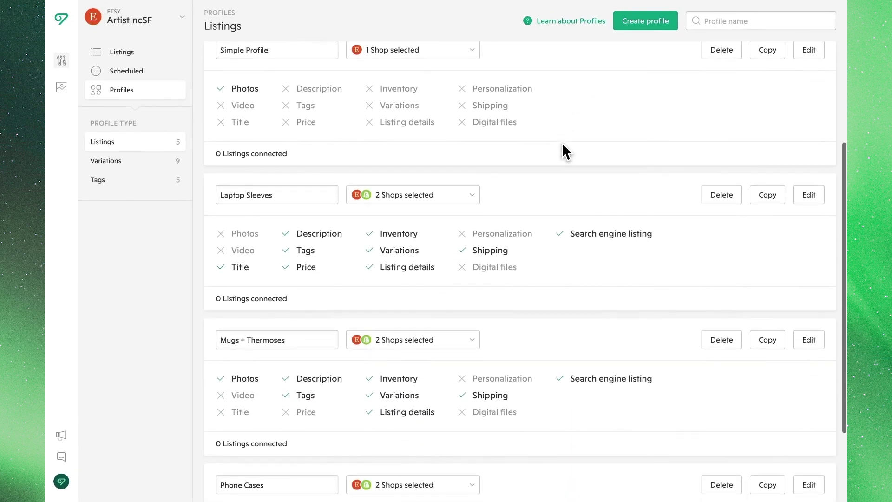
scroll(562, 144, "up", 6)
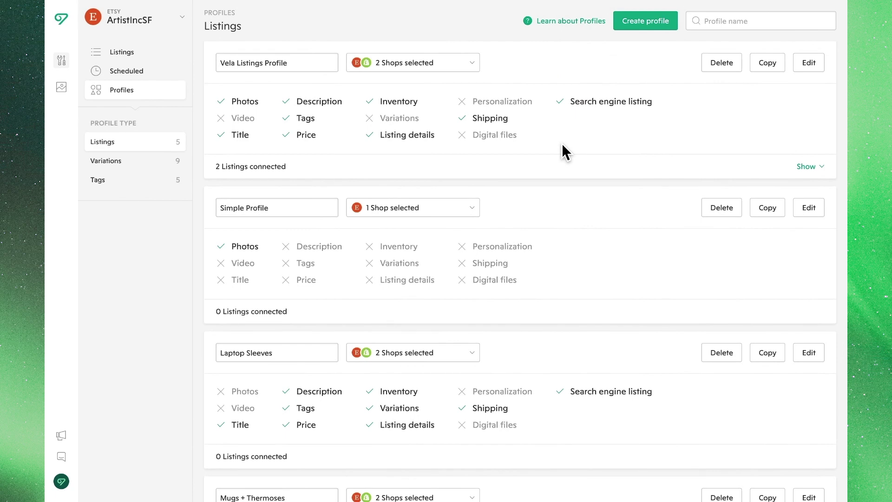
left_click(470, 68)
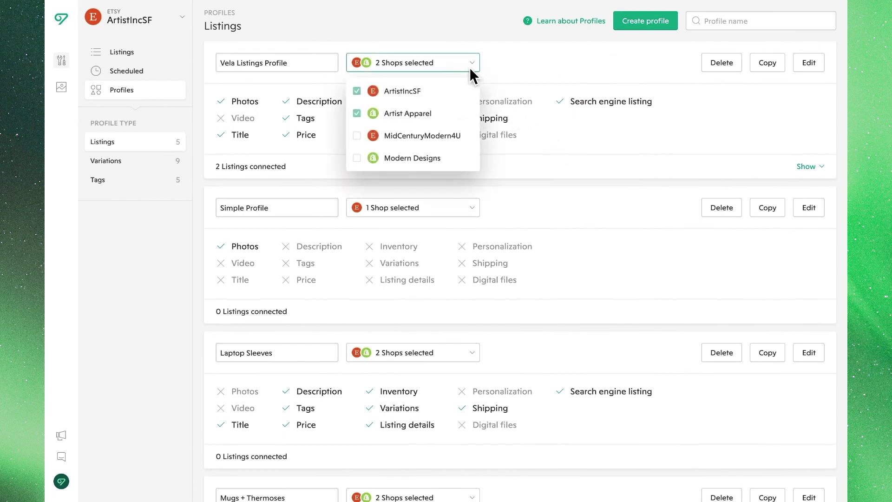
left_click(470, 68)
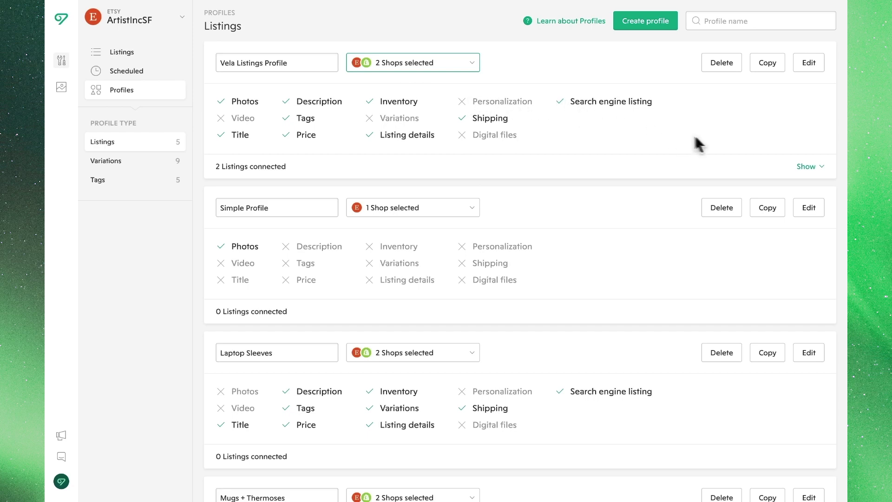
left_click(805, 166)
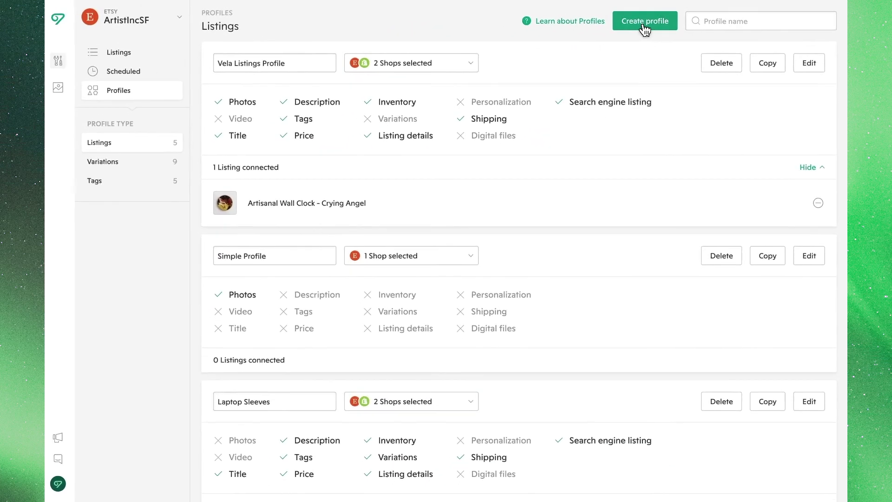
Create a new listings profile named "Profile for Clocks".
left_click(645, 25)
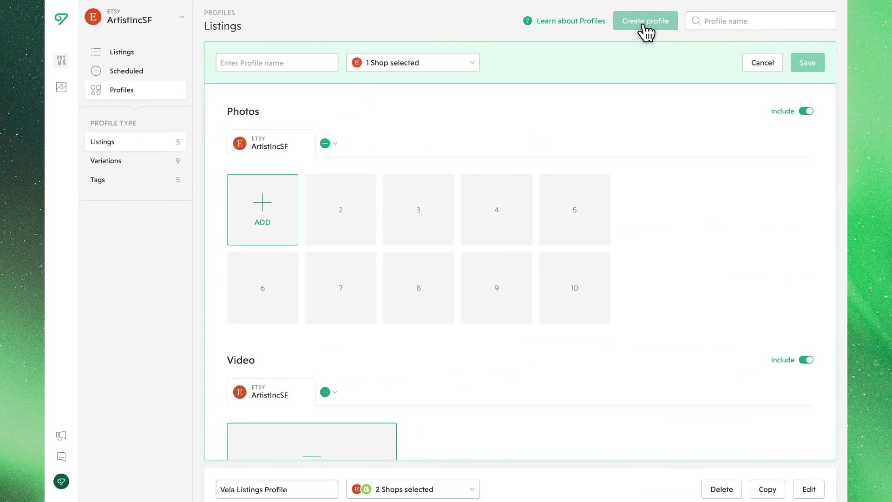
left_click(319, 65)
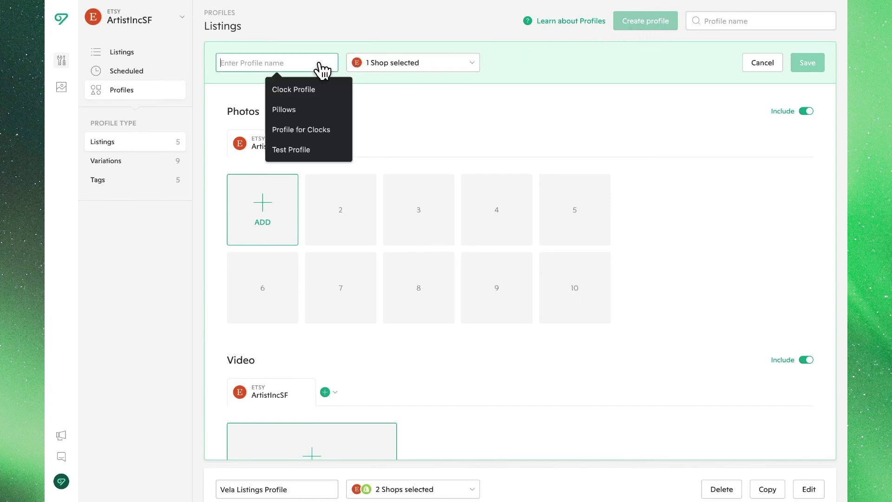
type("Profile for Cl")
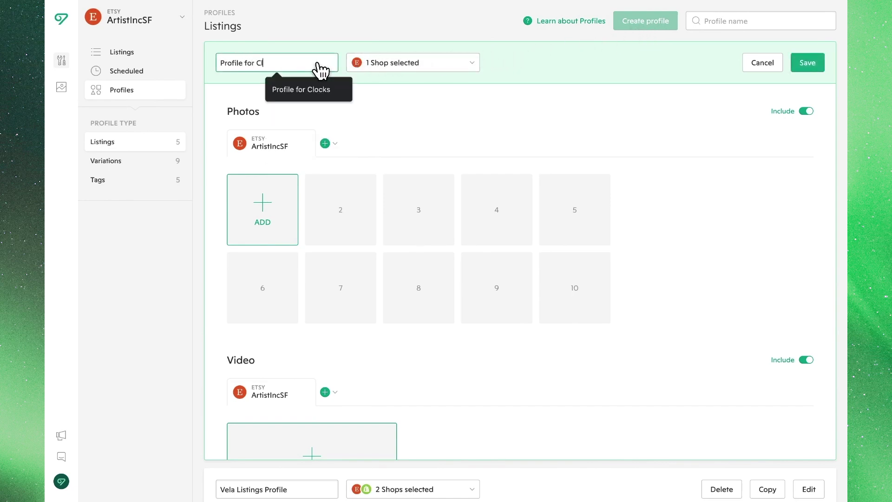
type("ocks")
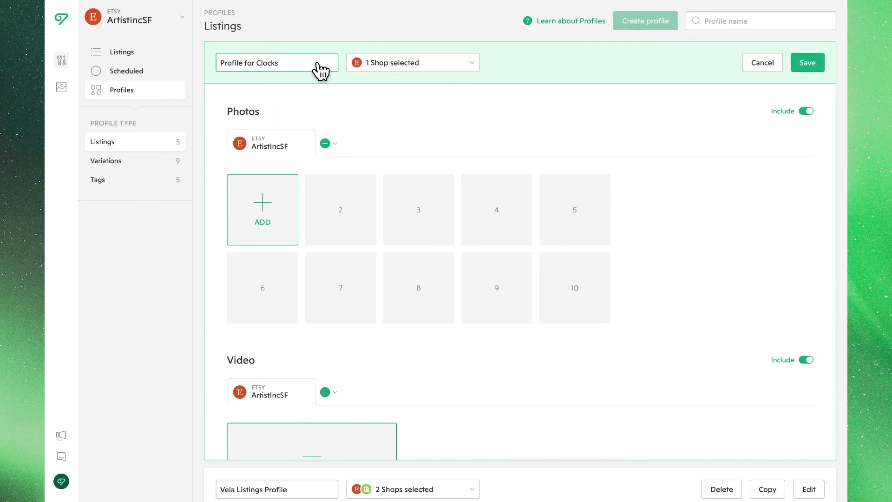
Add the Shopify shop Artist Apparel to the new profile's selected shops.
left_click(374, 66)
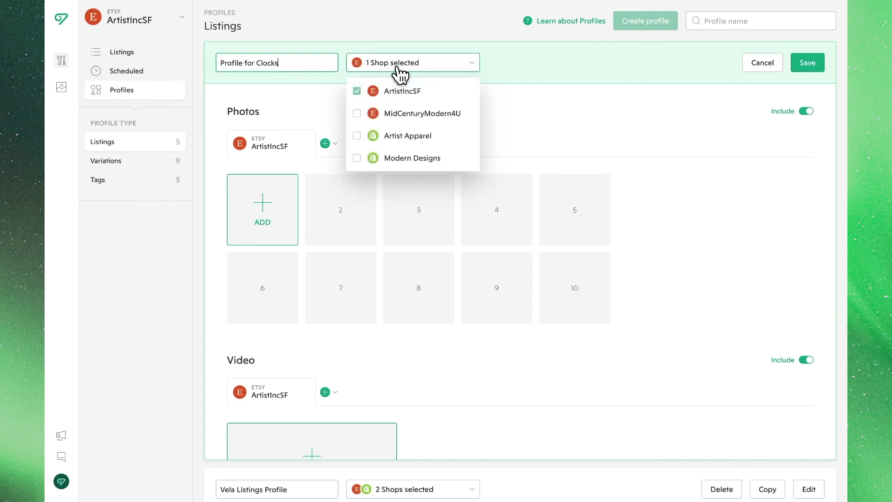
left_click(407, 139)
left_click(483, 119)
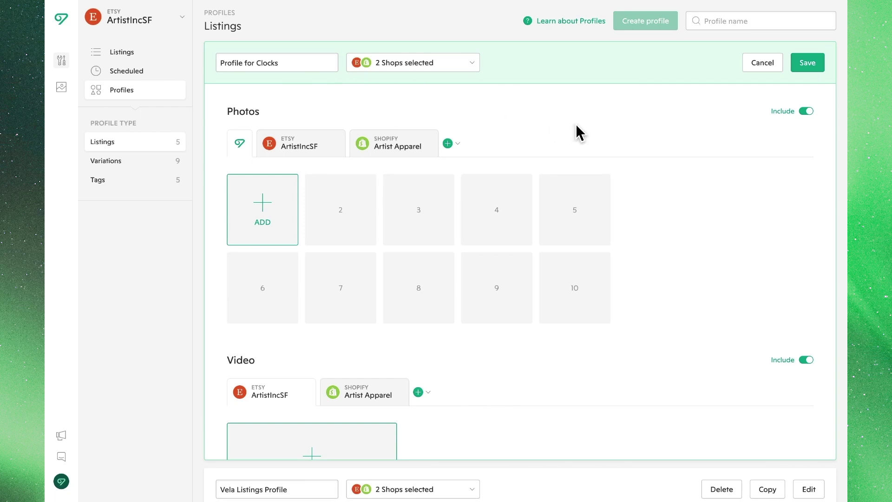
Exclude the Photos, Video, Title and Description sections from the new profile.
scroll(576, 123, "down", 8)
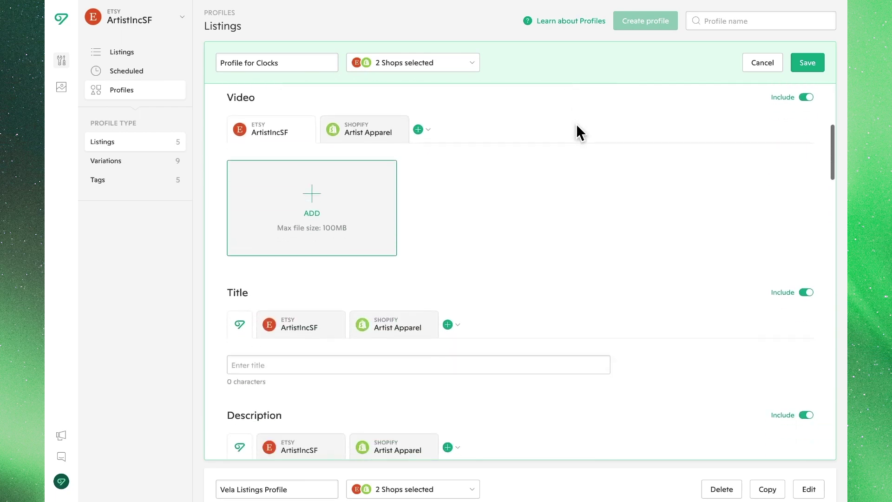
scroll(576, 123, "up", 8)
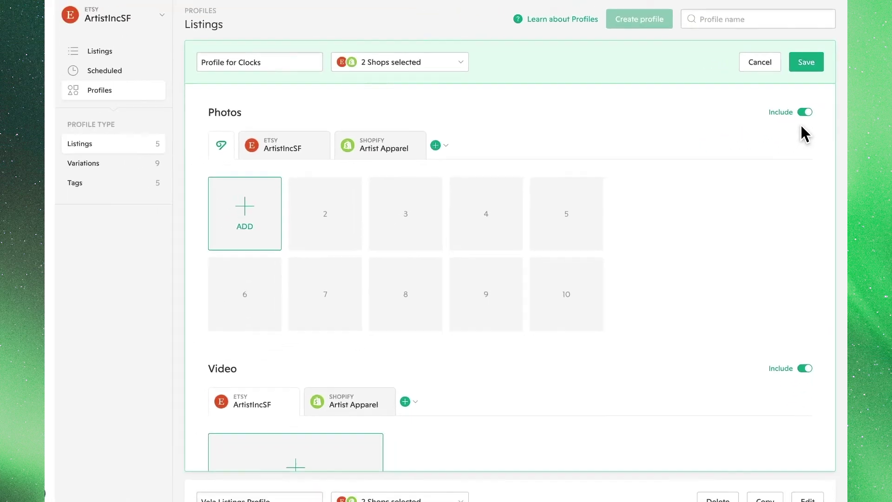
left_click(805, 115)
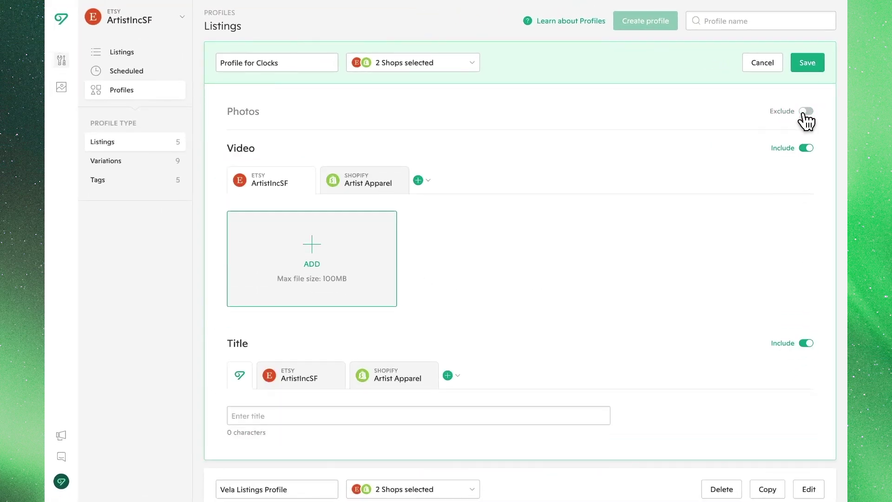
left_click(805, 148)
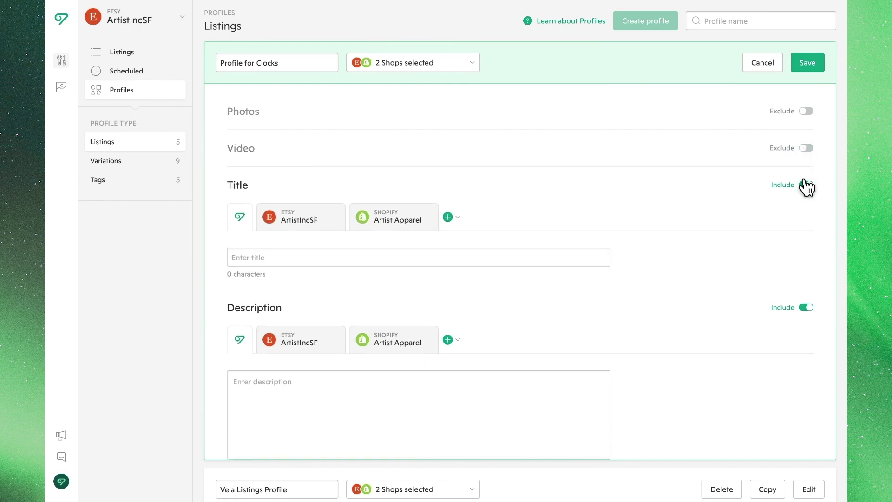
left_click(806, 185)
left_click(805, 221)
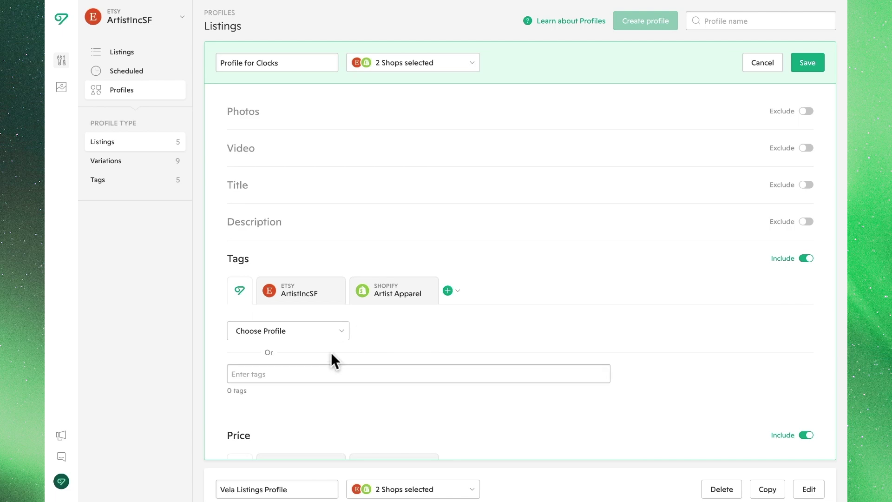
Enter the shared tags "gifts christmas, artistic decor, wall clocks, clocks, wall decor" for both shops.
left_click(314, 367)
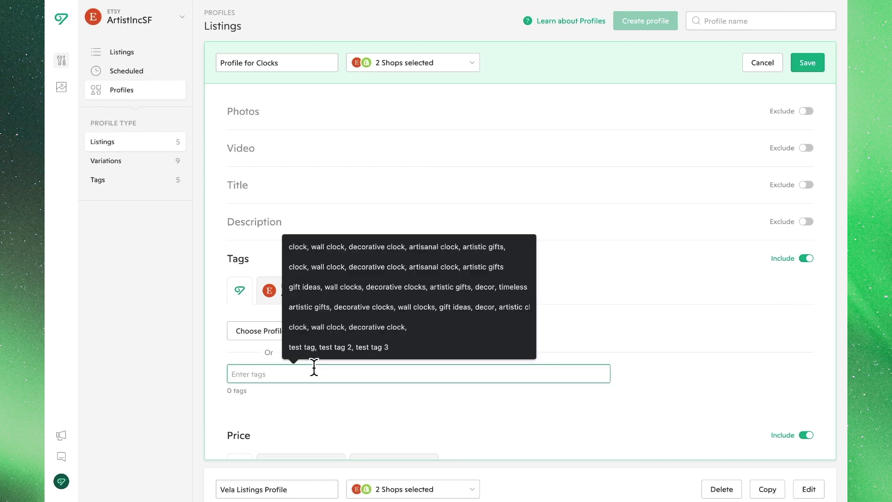
type("gifts for ch")
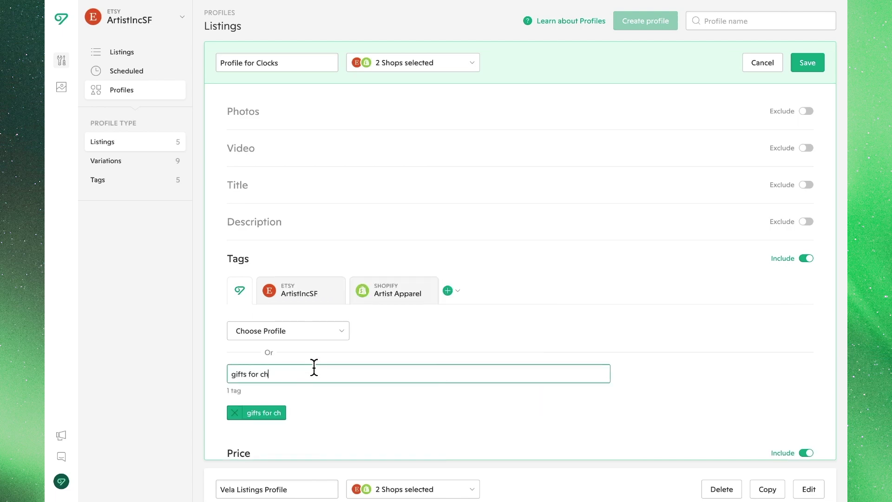
type("ri")
key("BackSpace")
key("BackSpace")
key("BackSpace")
key("BackSpace")
key("BackSpace")
key("BackSpace")
key("BackSpace")
key("BackSpace")
key("BackSpace")
type("christmas, ar")
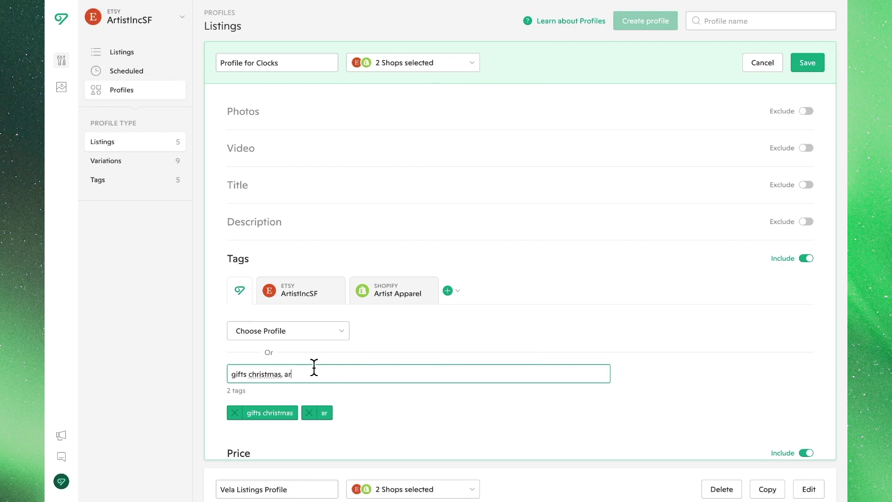
type("tistic dec")
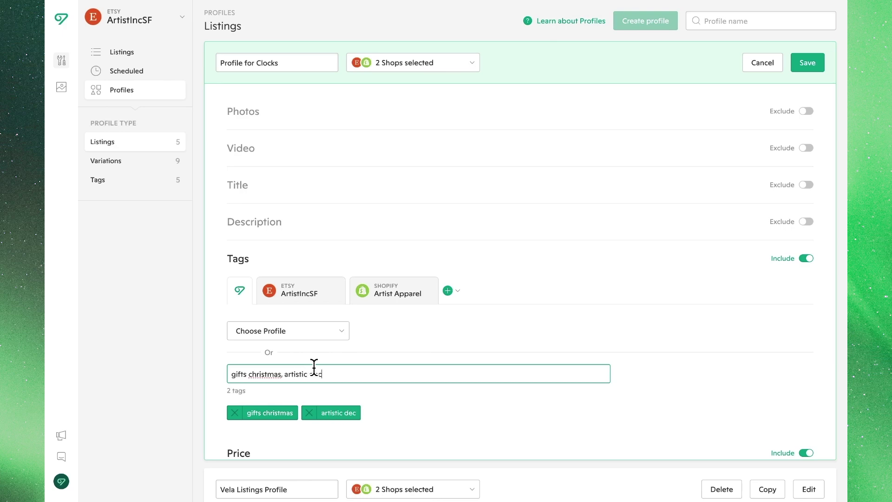
type("or, wall clock")
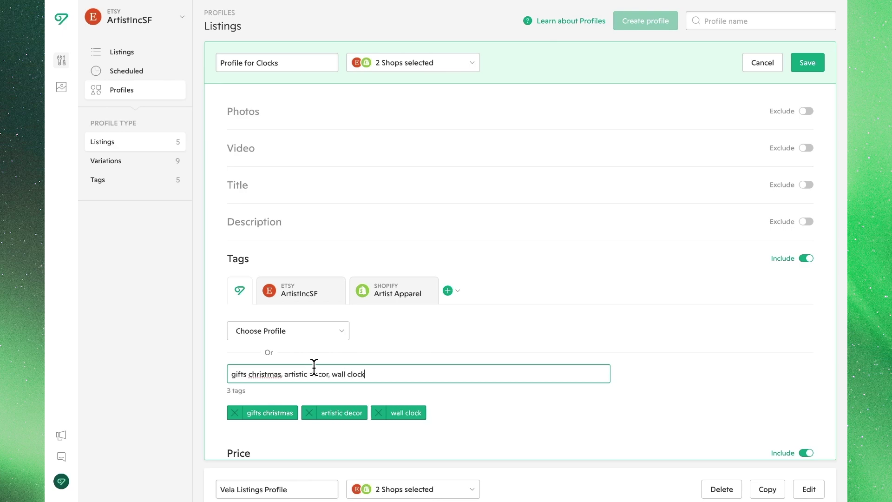
type("s, clocks, clocks")
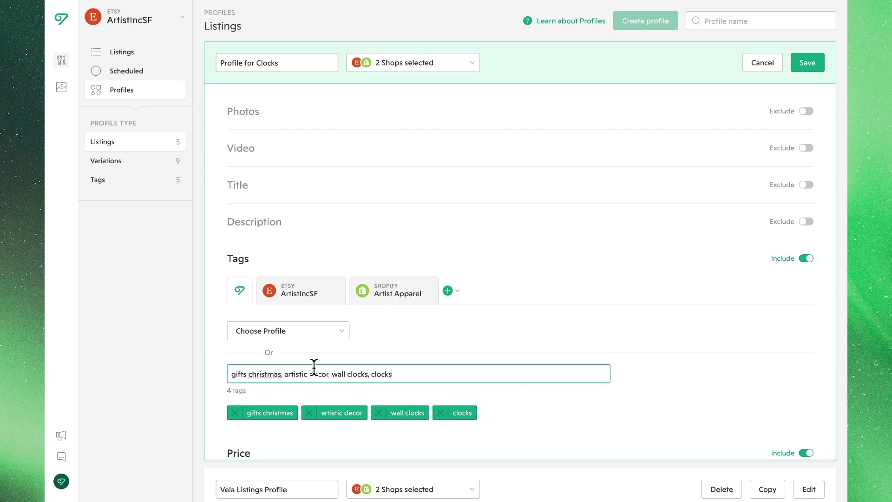
type("wall decor")
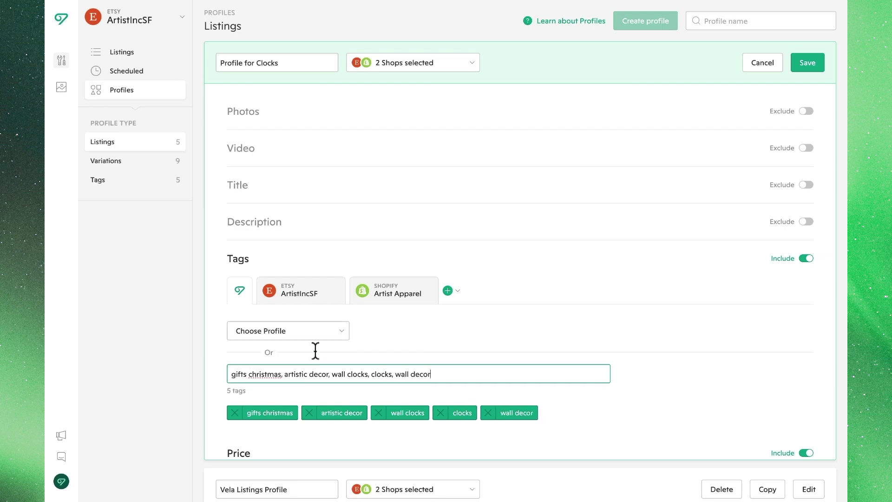
Add the tag "promotion" only for the Etsy shop ArtistIncSF.
left_click(313, 300)
left_click(456, 375)
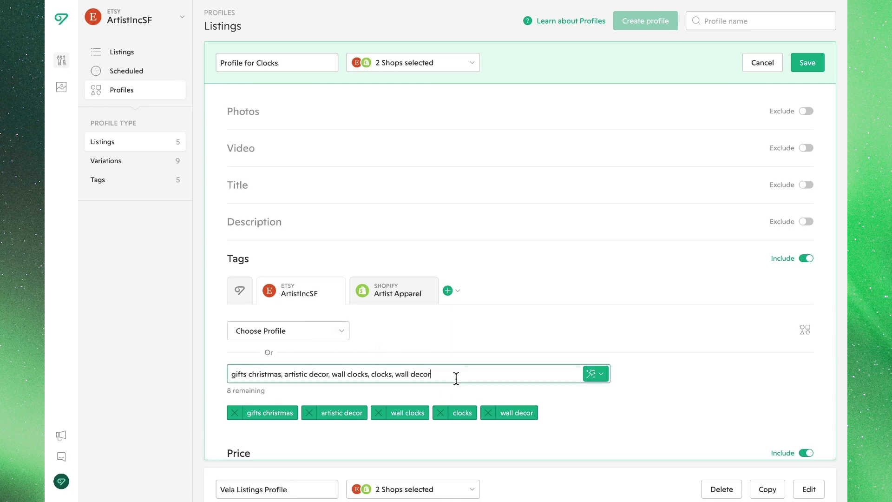
type(", promotion")
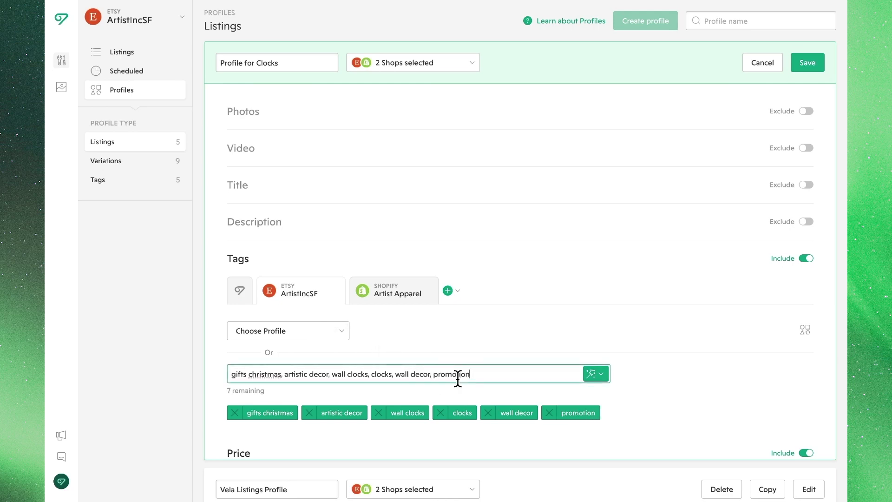
Add the tag "hand crafted" only for the Shopify shop Artist Apparel.
left_click(399, 293)
left_click(437, 374)
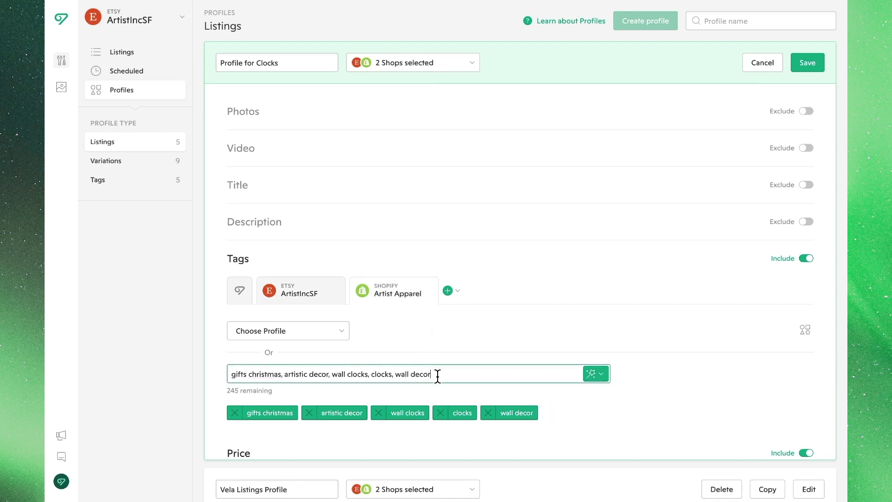
type(", hand crafter")
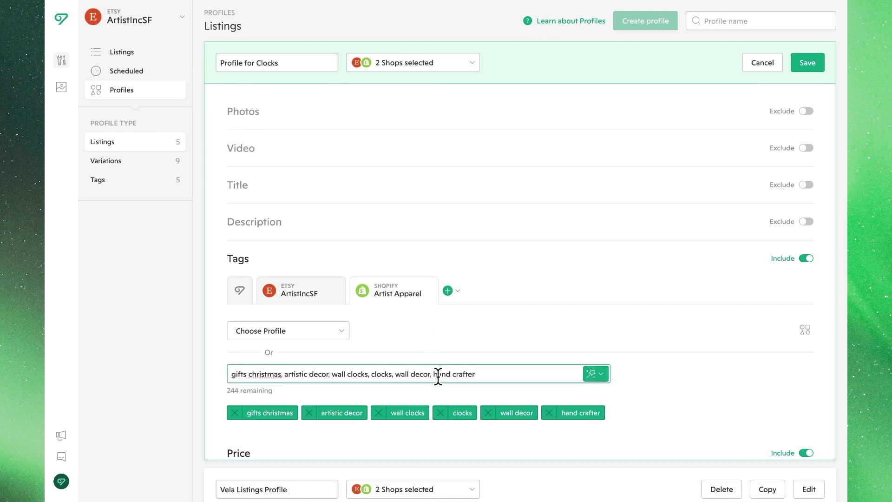
key("BackSpace")
type("d")
Exclude the Price, Inventory and Variations sections from the profile.
scroll(701, 372, "down", 5)
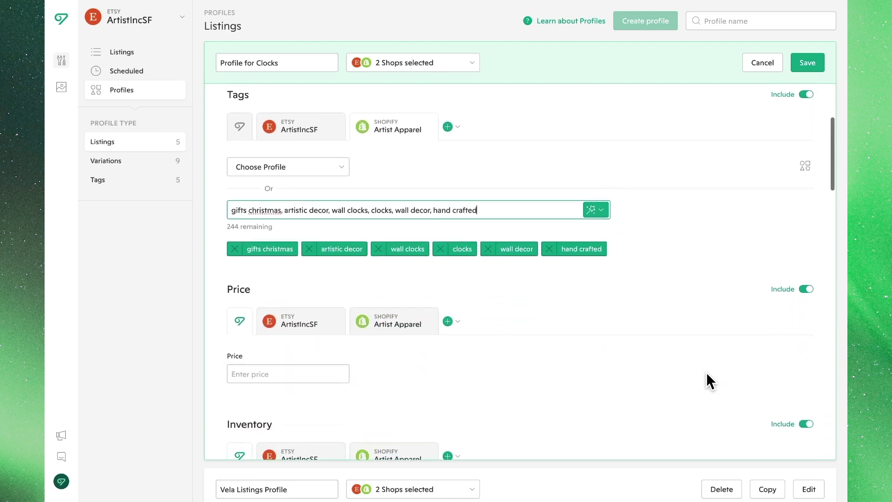
scroll(708, 369, "down", 2)
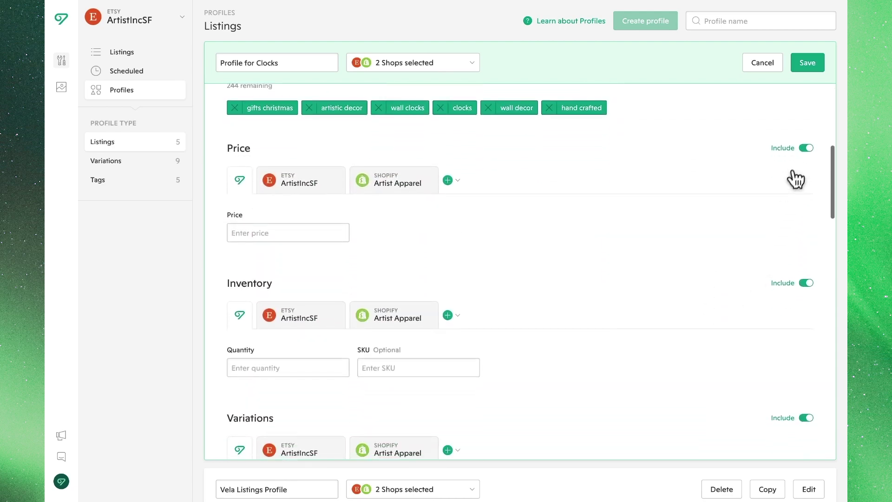
left_click(806, 149)
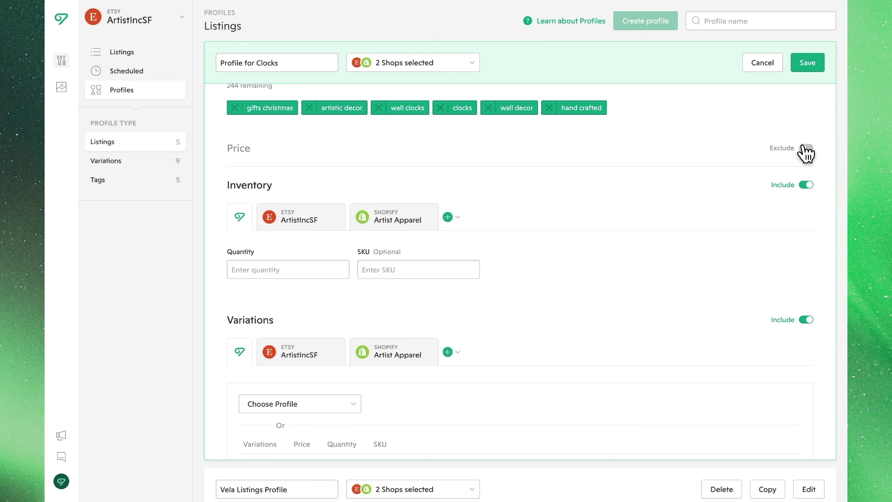
left_click(806, 185)
scroll(649, 252, "down", 2)
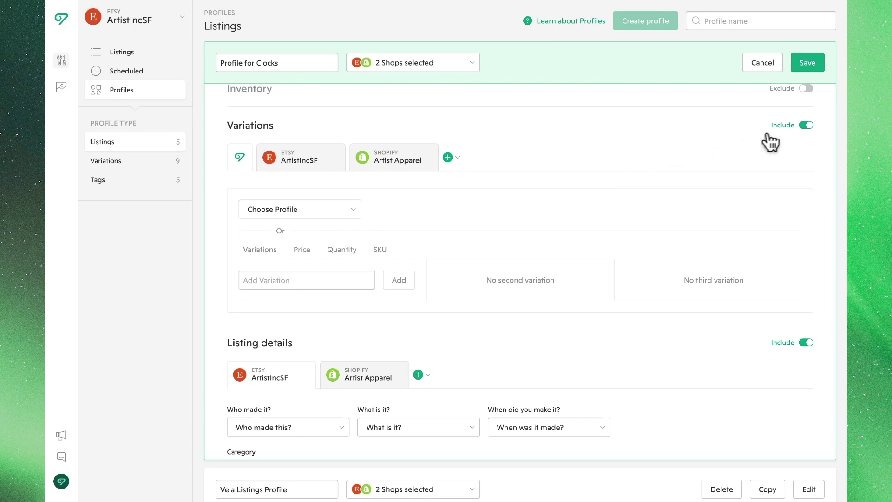
left_click(802, 127)
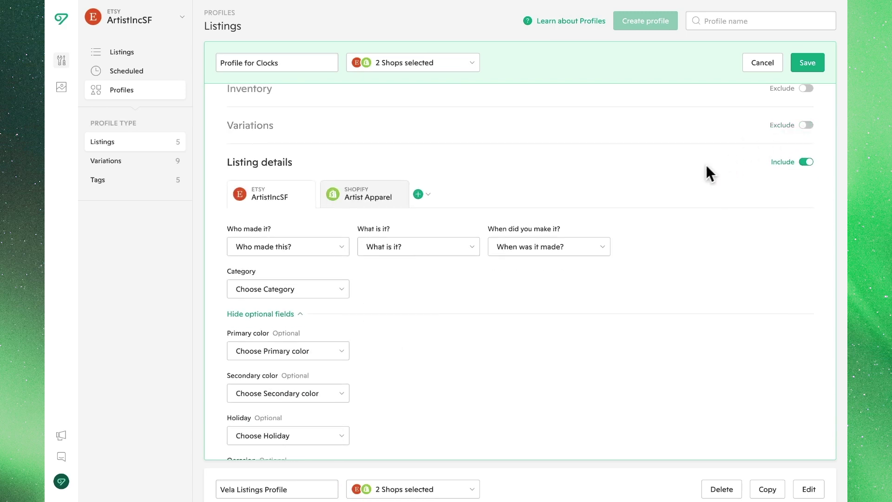
Set the Etsy listing details to made by "I did", "A finished product", and made in "2020 - 2023".
left_click(291, 254)
left_click(285, 272)
left_click(378, 253)
left_click(409, 272)
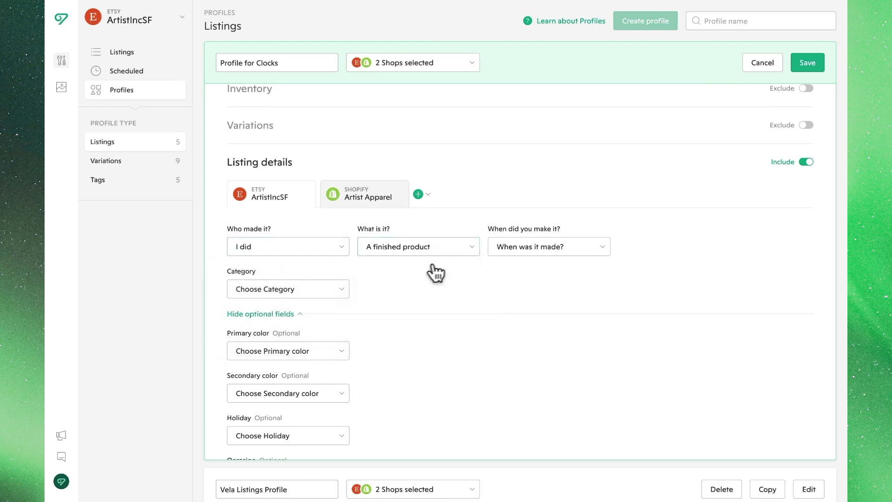
left_click(496, 258)
left_click(513, 297)
Set the Etsy listing category to Home & Living, Home Decor, Clocks.
left_click(341, 290)
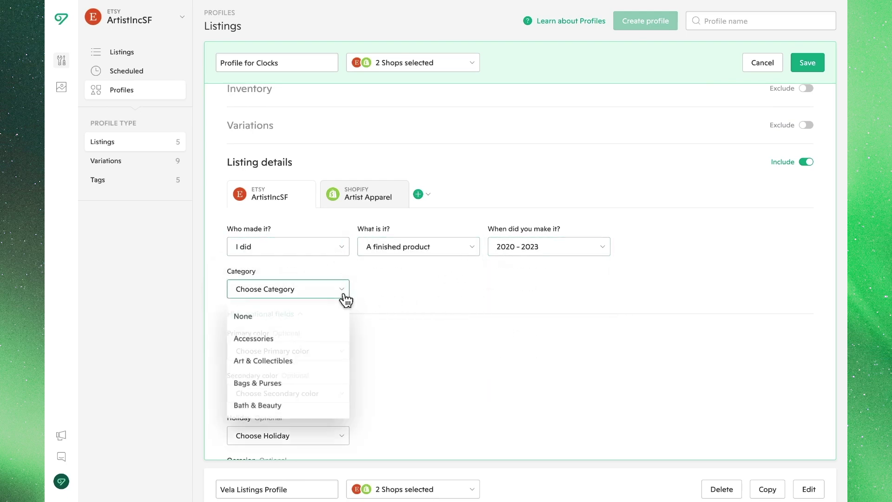
scroll(303, 369, "down", 5)
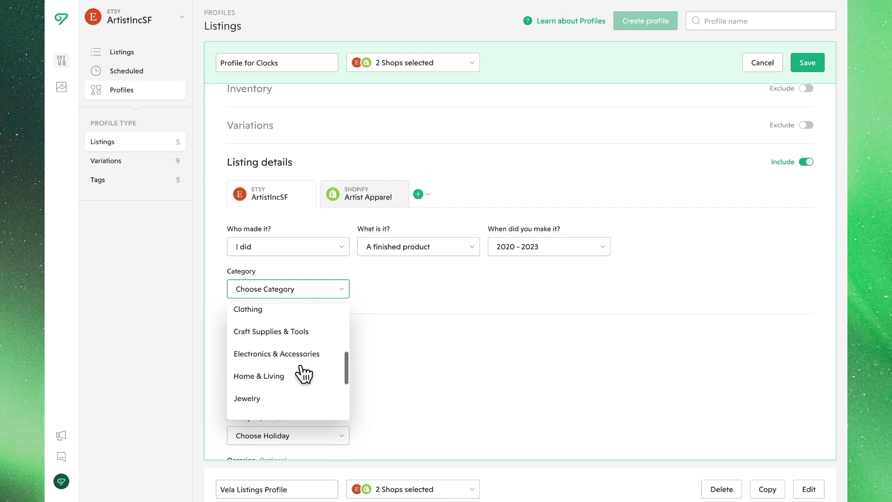
left_click(296, 371)
left_click(378, 290)
scroll(410, 353, "down", 4)
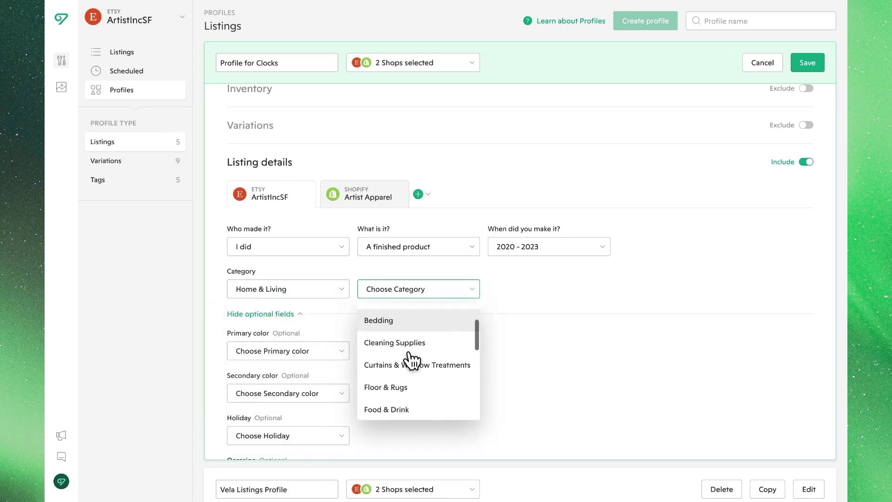
scroll(412, 365, "down", 2)
left_click(408, 368)
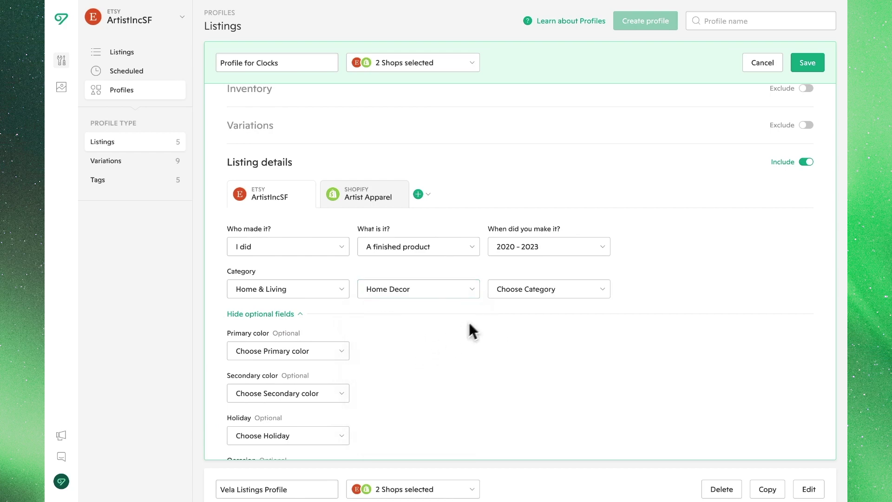
left_click(511, 292)
scroll(521, 344, "down", 3)
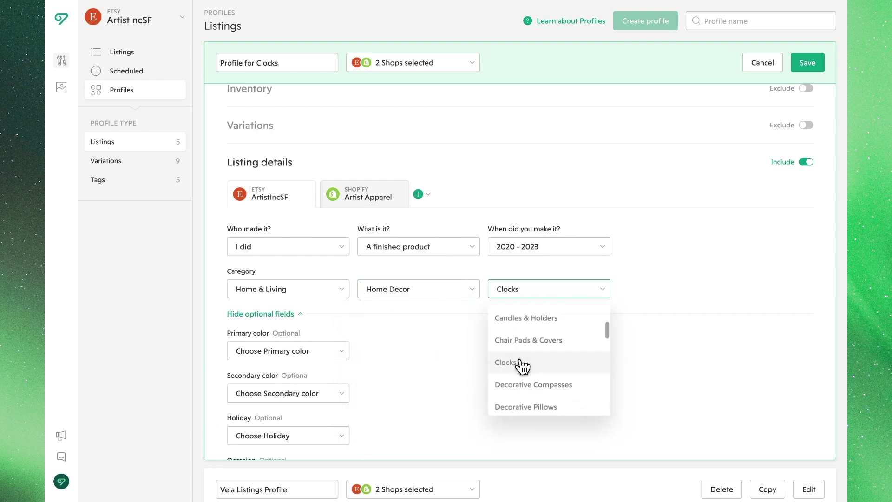
left_click(520, 363)
Add "Wall Clocks" as a new product type in the Shopify listing details for Artist Apparel.
scroll(474, 354, "down", 1)
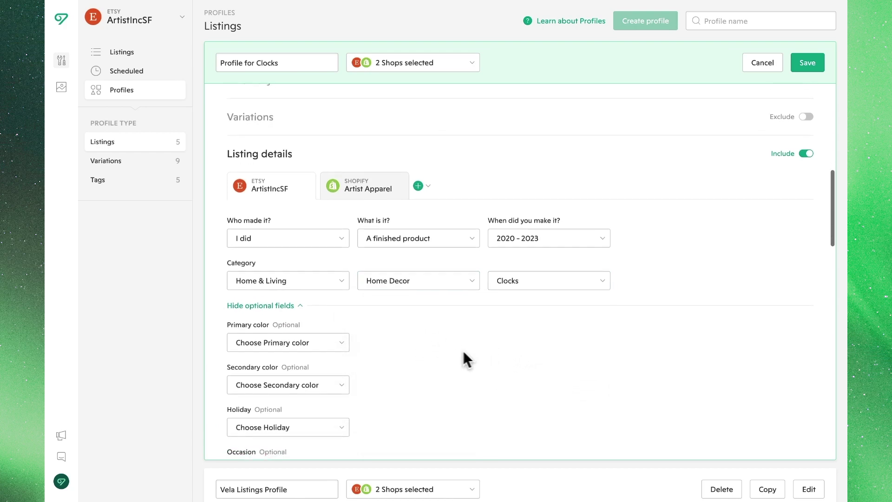
scroll(367, 340, "up", 1)
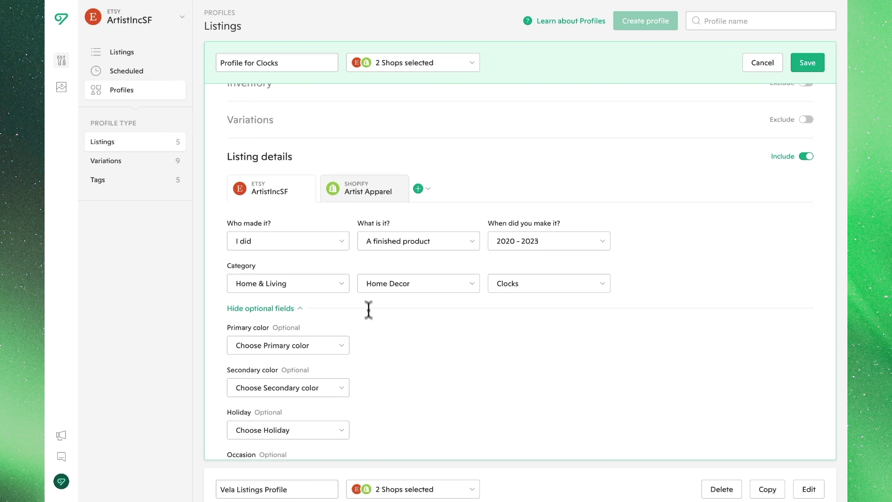
left_click(357, 191)
left_click(312, 240)
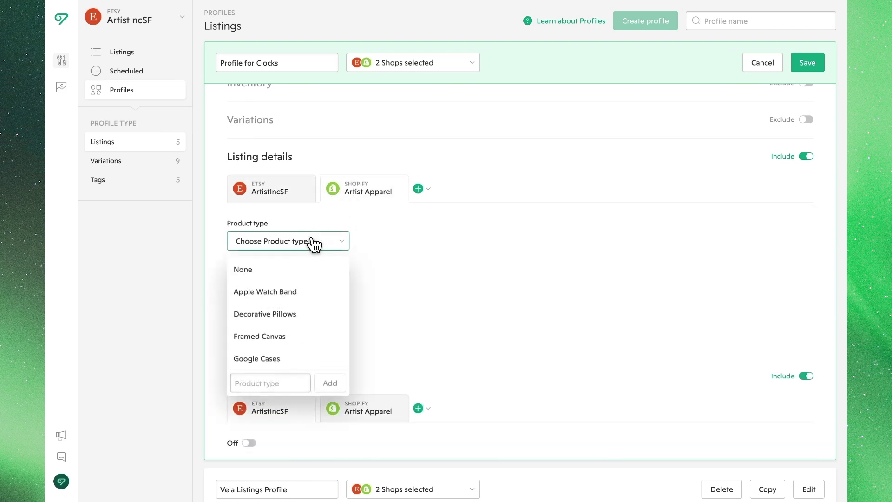
left_click(280, 380)
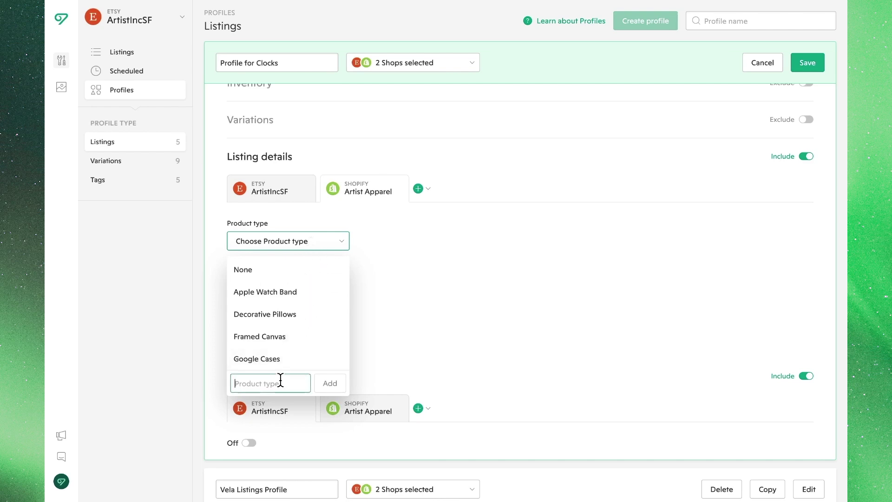
type("Wall Clocks")
left_click(325, 384)
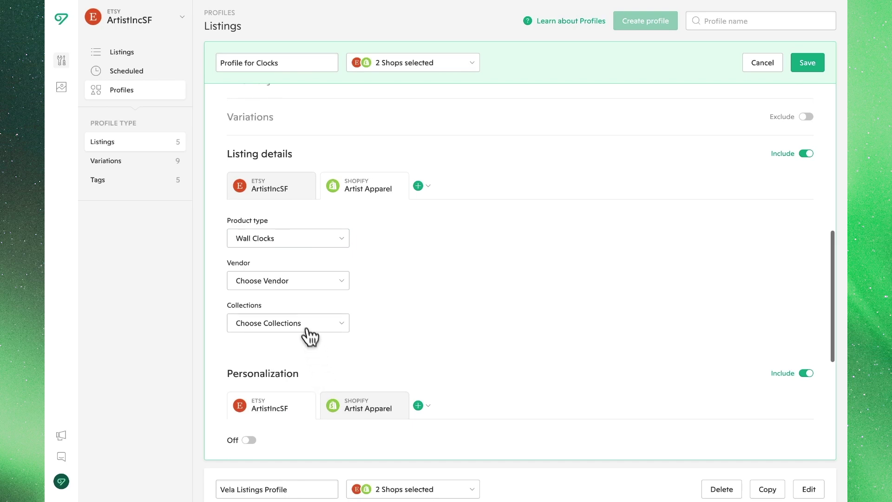
Add "Vela Wall Clocks" as a new vendor in the Shopify listing details.
left_click(288, 288)
left_click(281, 422)
type("Ve")
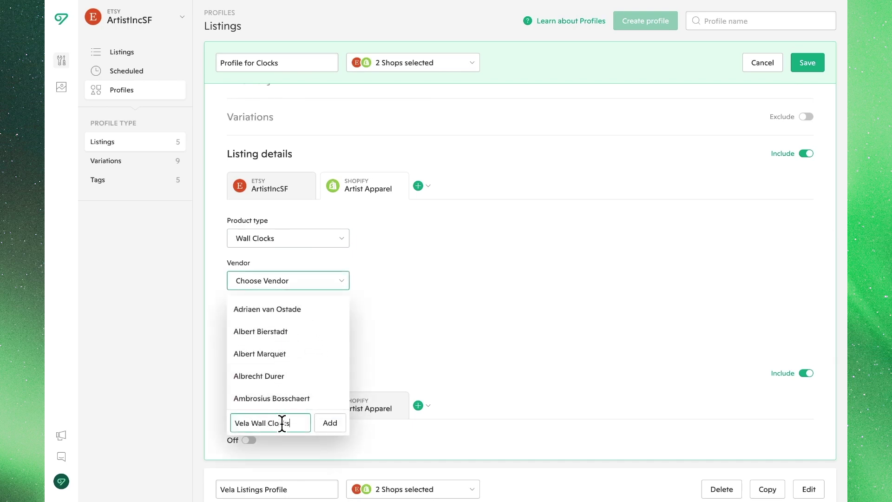
type("la Wall Clocks")
left_click(326, 424)
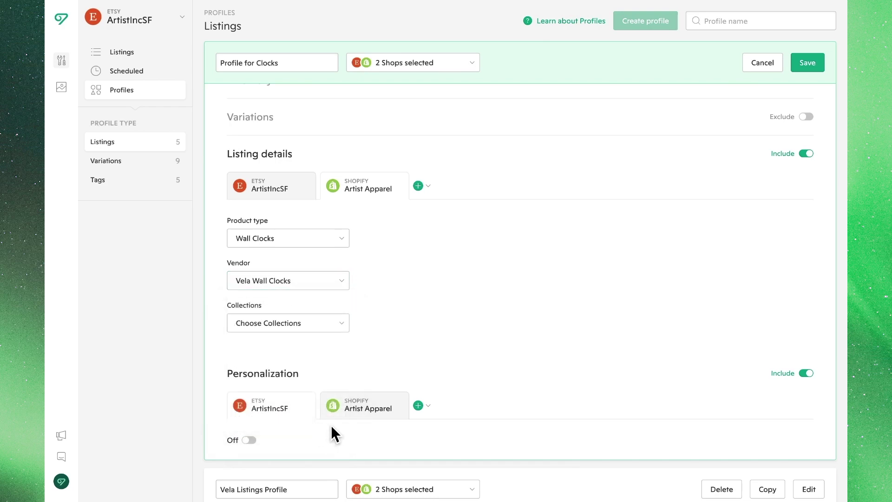
Exclude the Personalization section and set the Etsy shipping profile to Fixed Shipping.
scroll(512, 380, "down", 3)
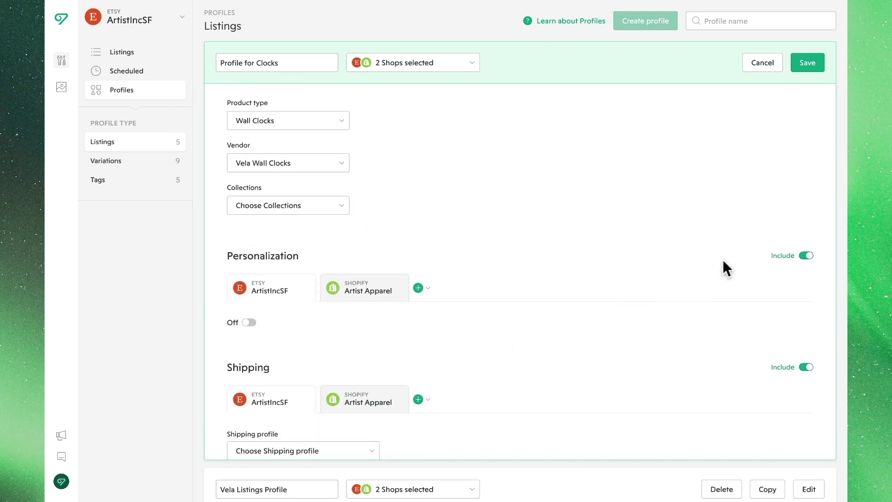
left_click(807, 256)
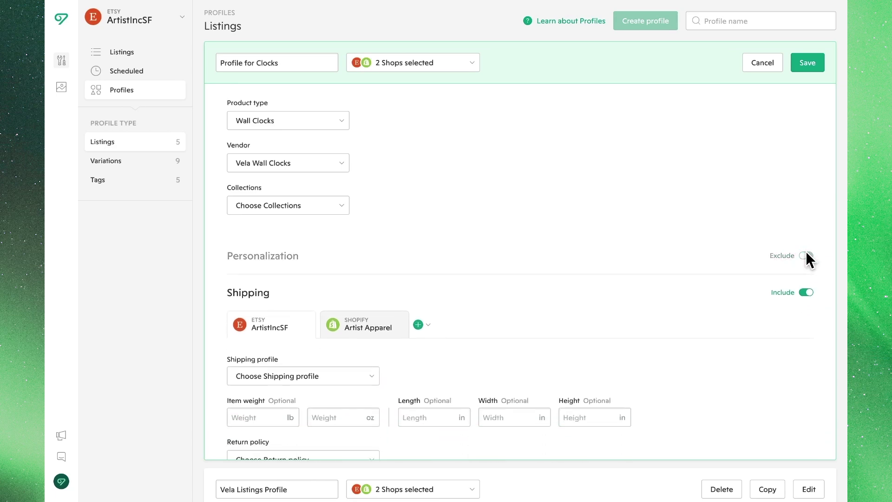
scroll(767, 291, "down", 2)
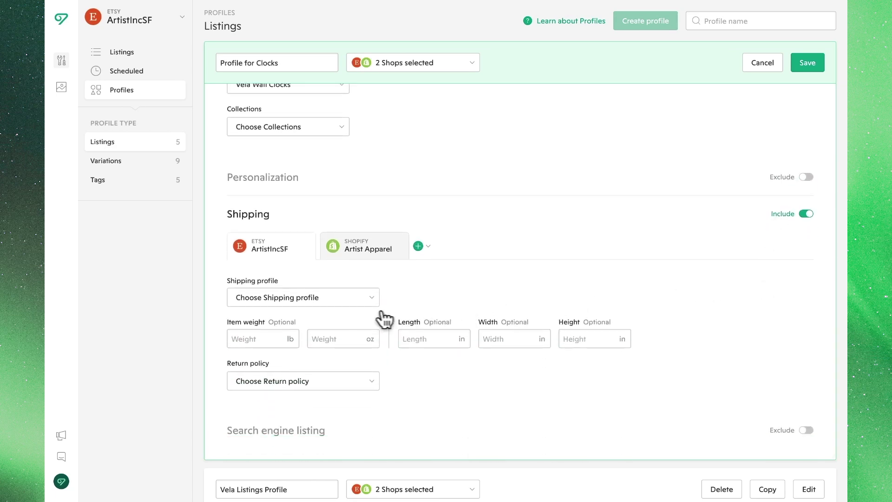
left_click(341, 302)
left_click(301, 347)
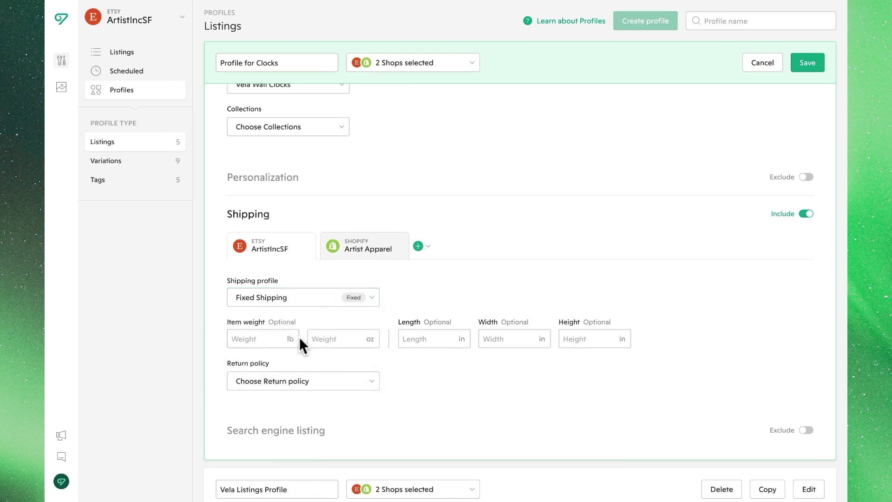
Set the Shopify shipping weight to 7 lb and the country of origin to United States.
left_click(360, 254)
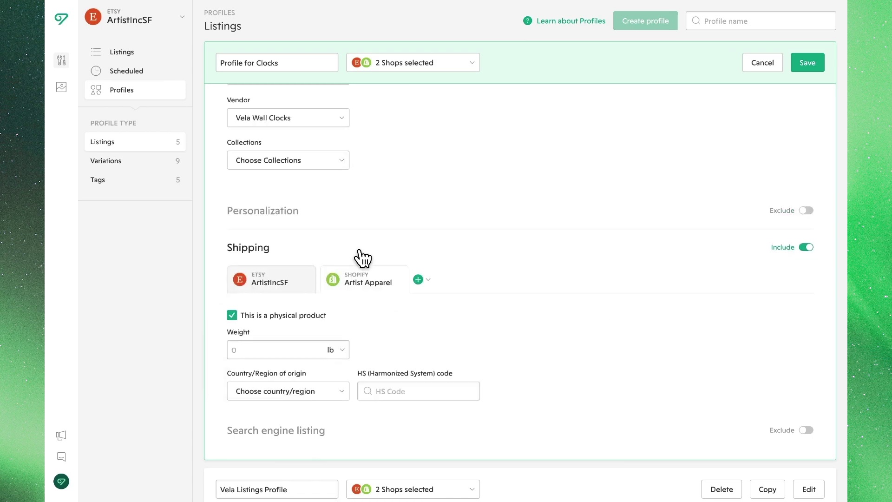
left_click(293, 352)
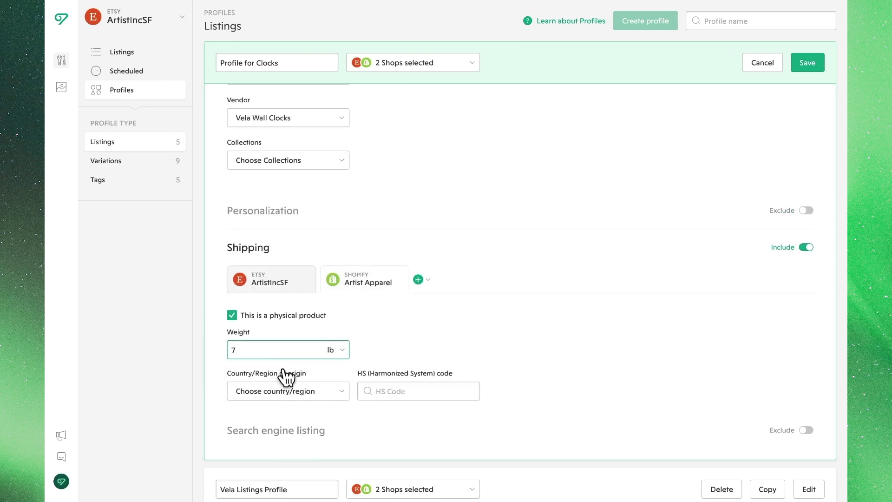
type("7")
left_click(285, 390)
scroll(280, 359, "down", 20)
scroll(273, 353, "down", 20)
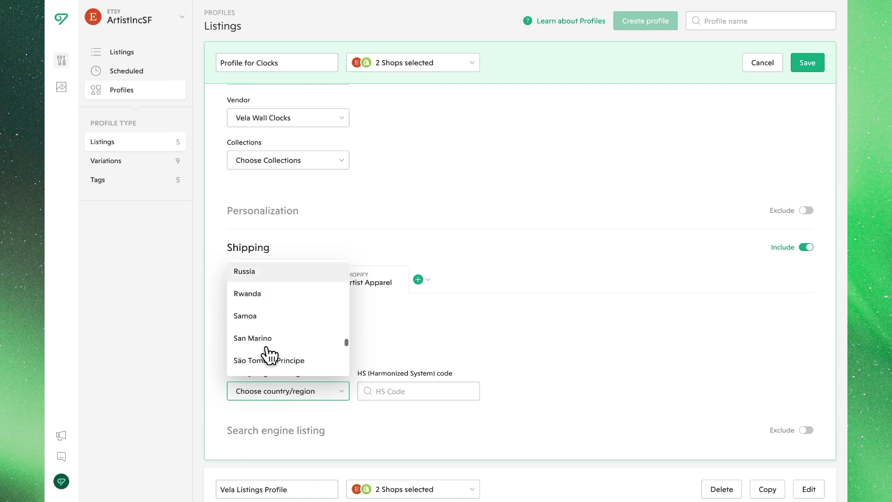
scroll(267, 350, "down", 10)
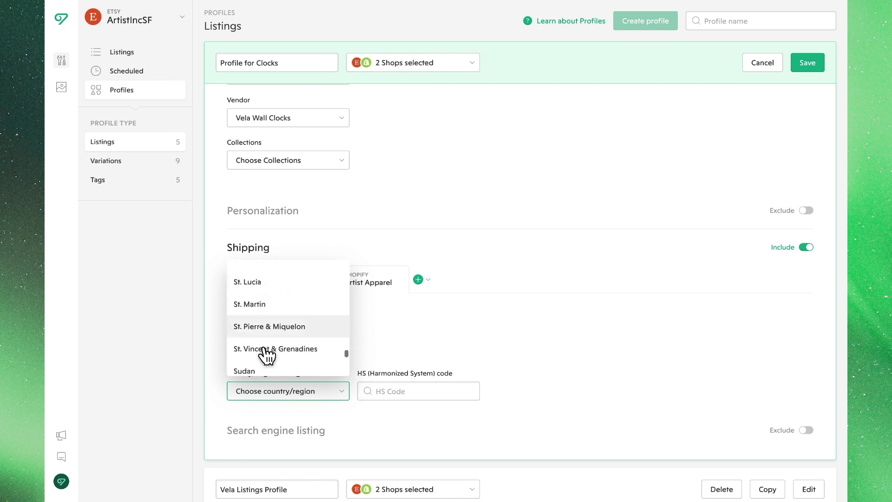
scroll(266, 356, "down", 10)
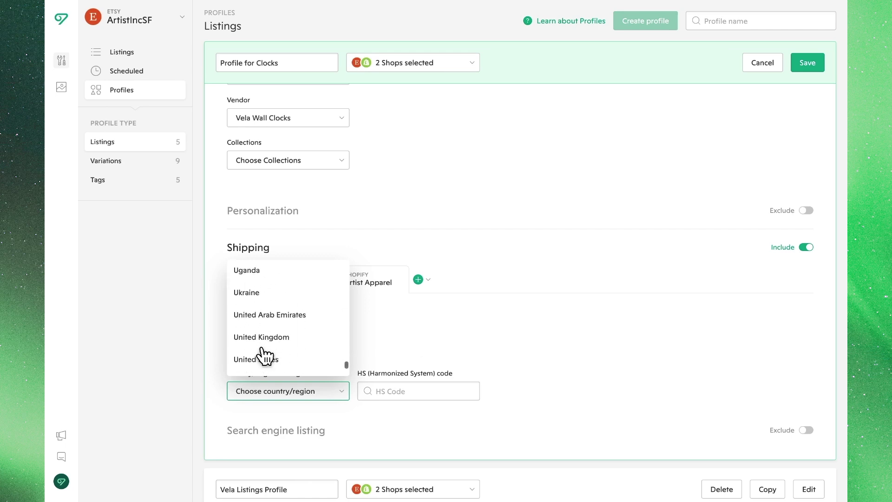
scroll(265, 356, "down", 1)
left_click(260, 338)
Look up "clock" for the Shopify HS code, choose 910529 and save the profile.
left_click(393, 389)
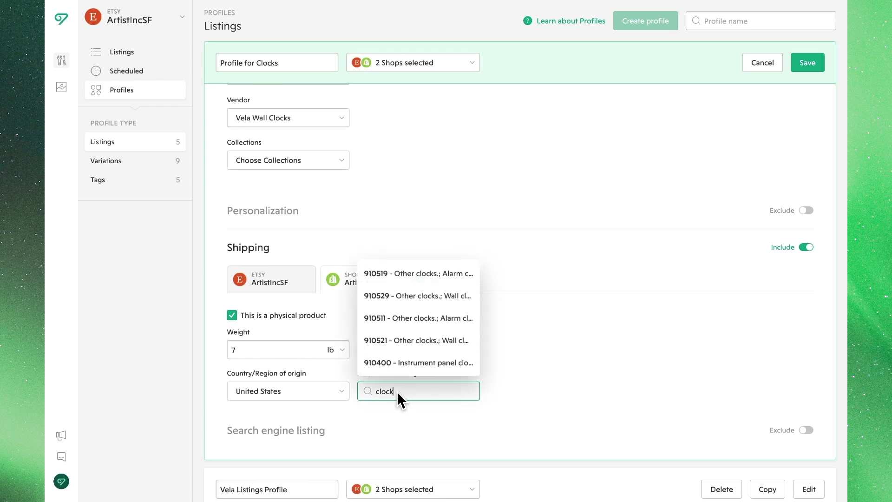
left_click(419, 296)
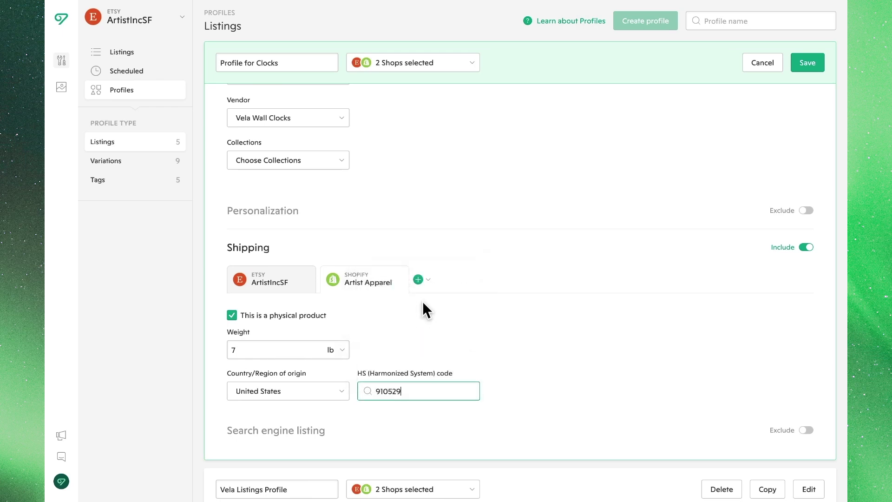
scroll(599, 361, "down", 1)
scroll(599, 362, "down", 2)
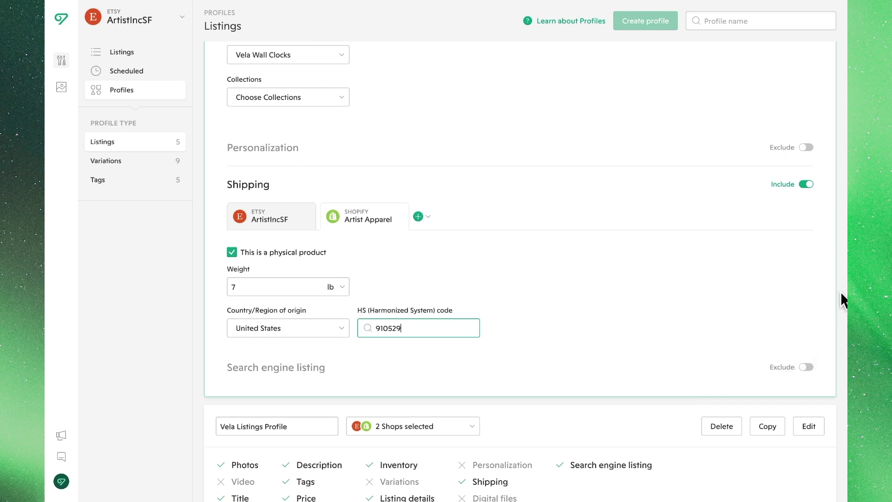
scroll(840, 292, "up", 2)
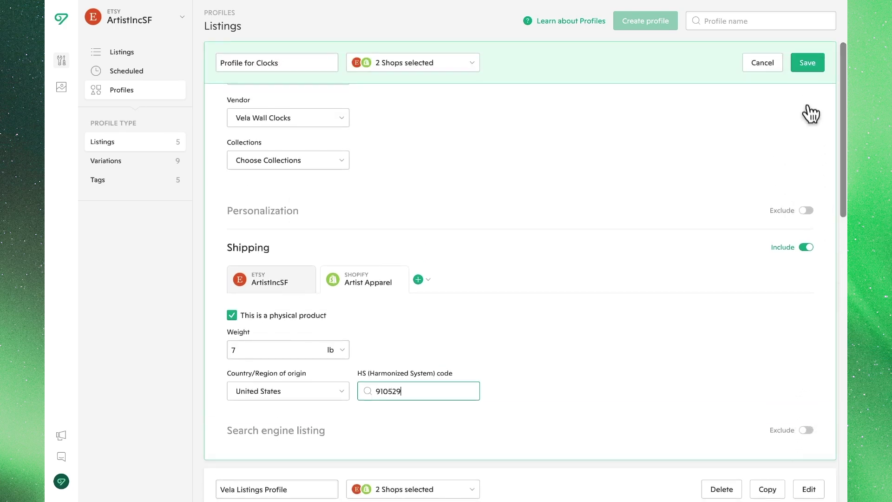
left_click(807, 62)
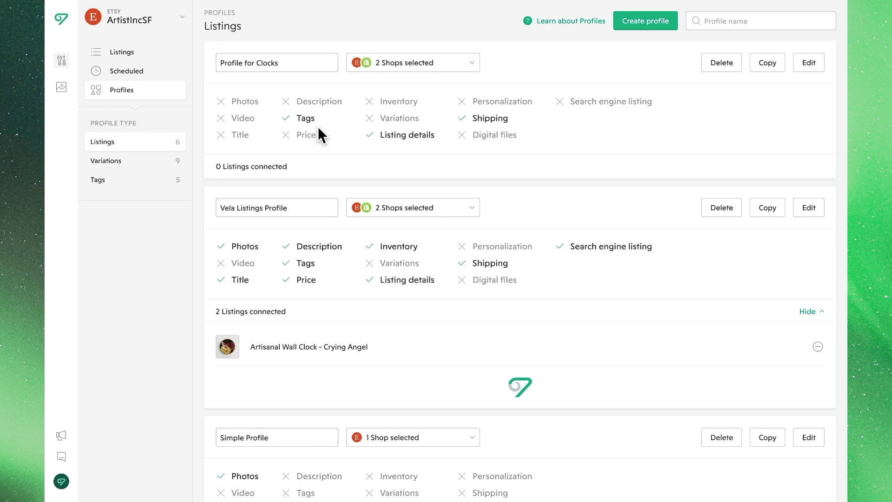
Create a new listing for the Etsy shop ArtistIncSF and apply "Profile for Clocks" to it.
left_click(130, 55)
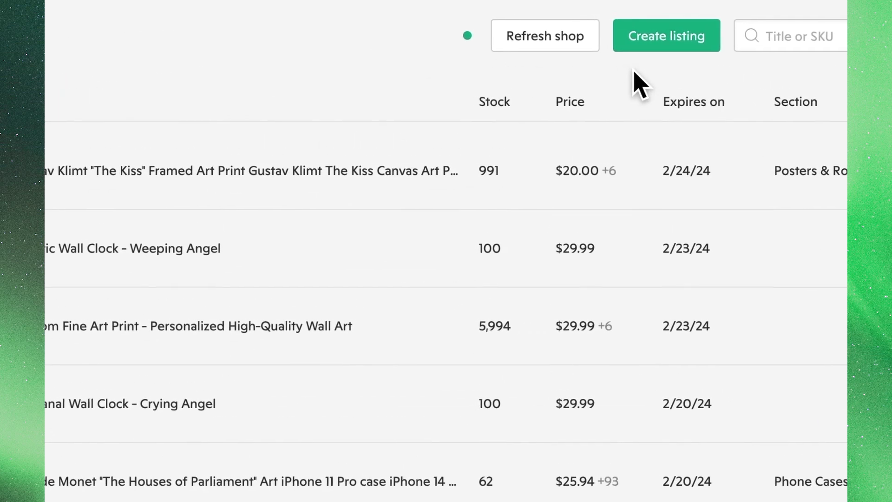
left_click(634, 39)
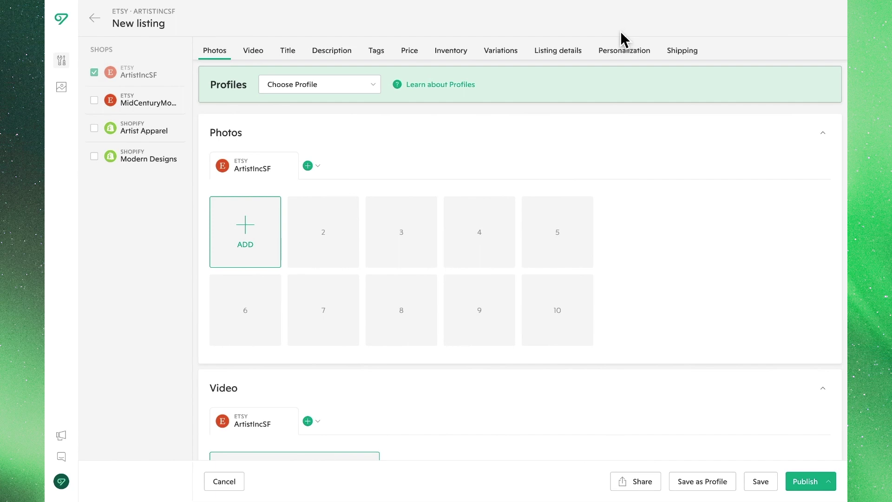
left_click(375, 87)
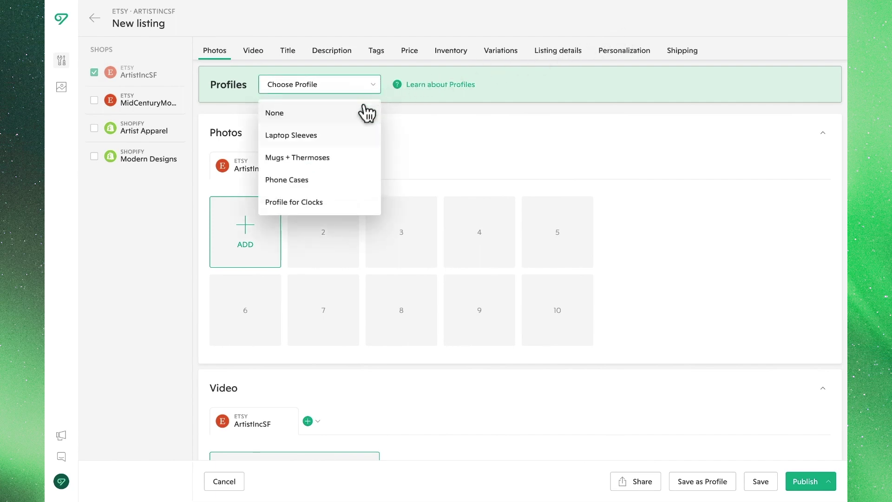
left_click(346, 202)
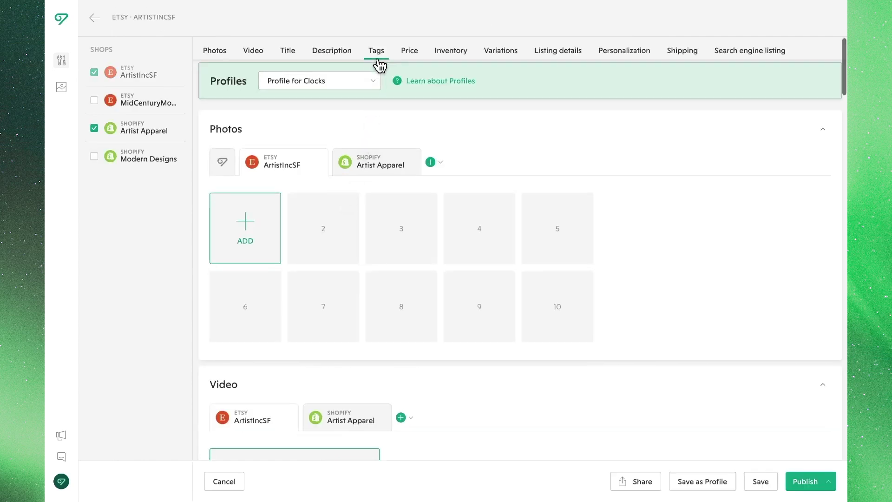
Review the new listing's tags for both shops, its Etsy listing details and its shipping settings.
left_click(377, 53)
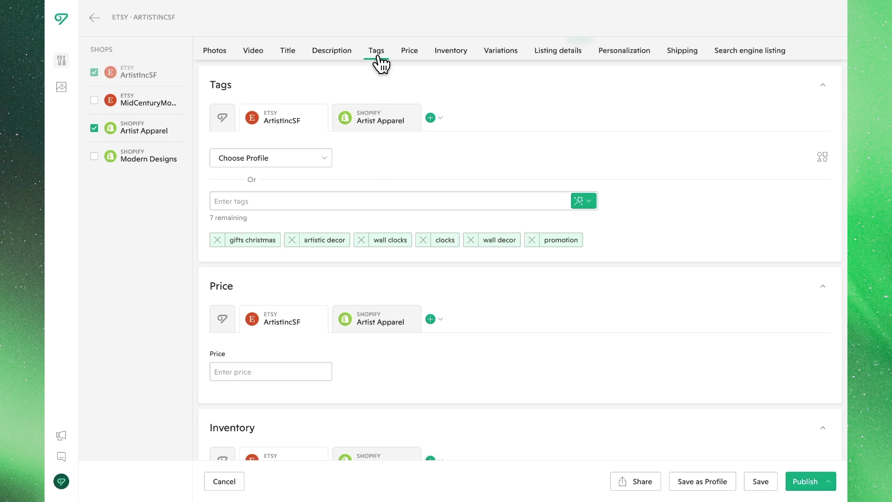
left_click(378, 122)
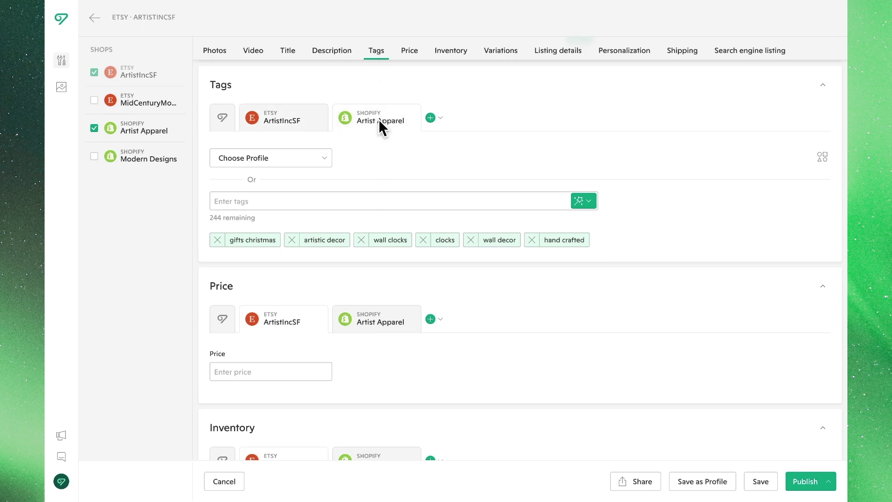
left_click(577, 61)
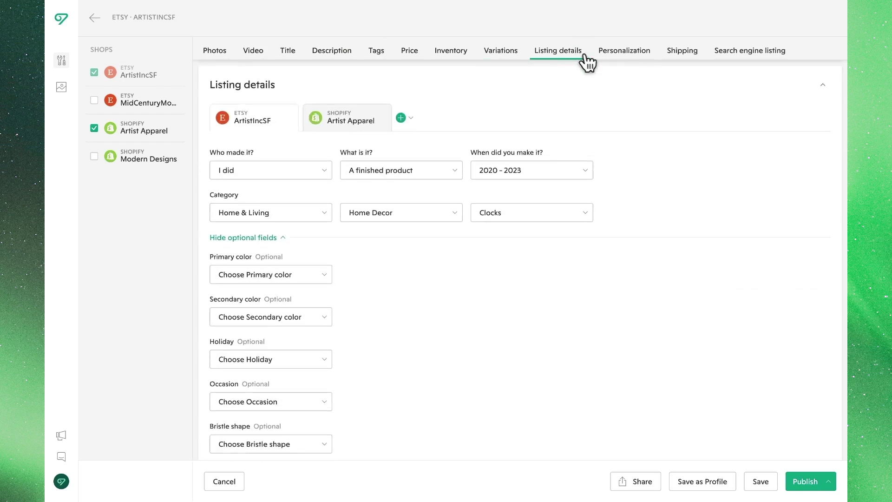
left_click(648, 58)
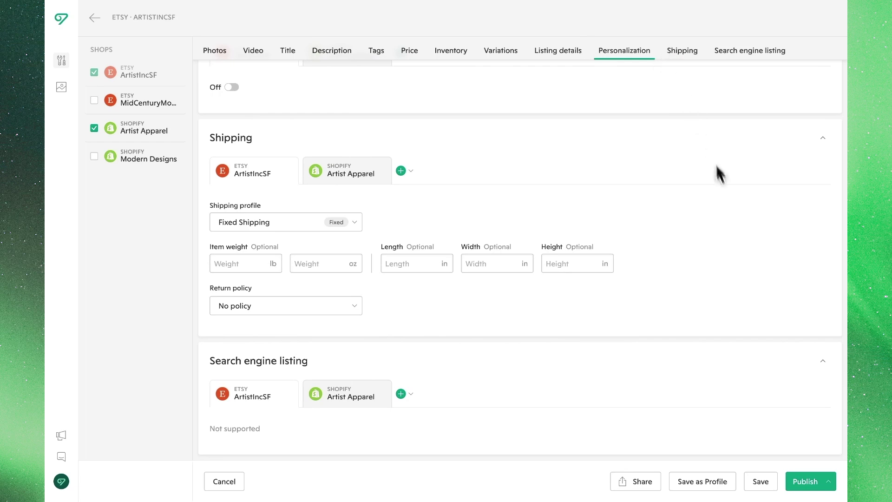
scroll(789, 382, "up", 1)
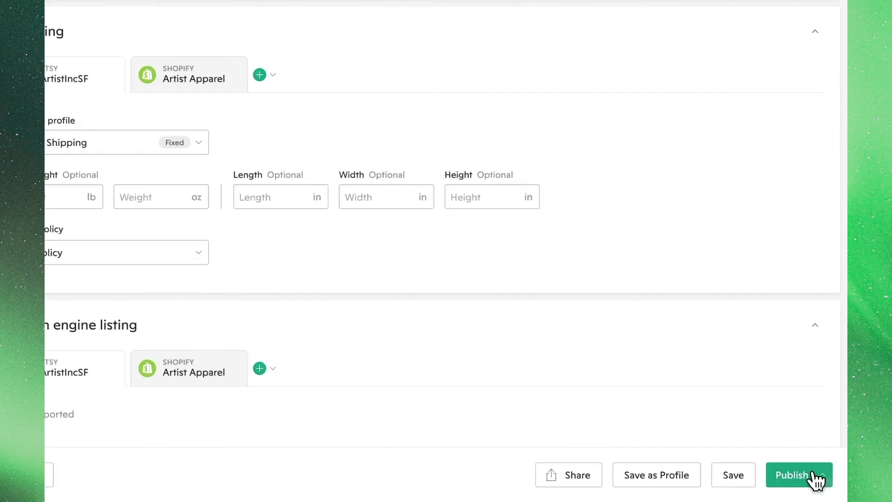
Check the publish options for both shops without publishing, and leave the new listing, discarding its unsynced updates.
left_click(815, 482)
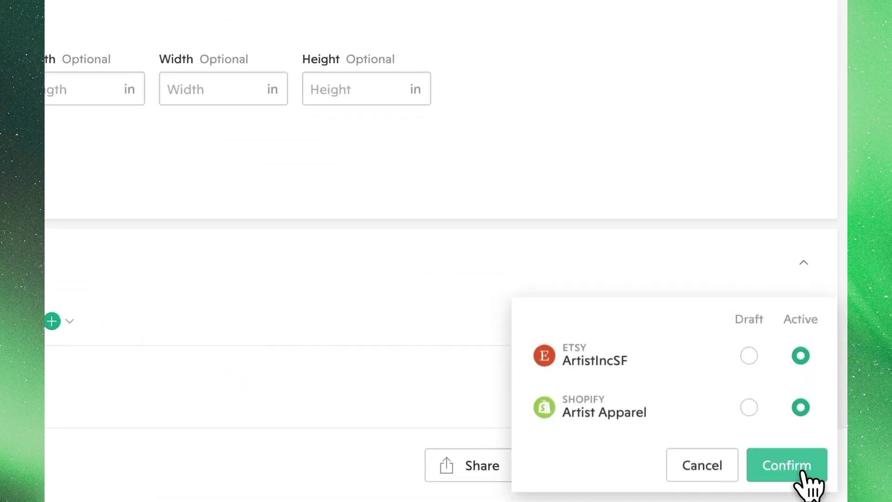
left_click(722, 466)
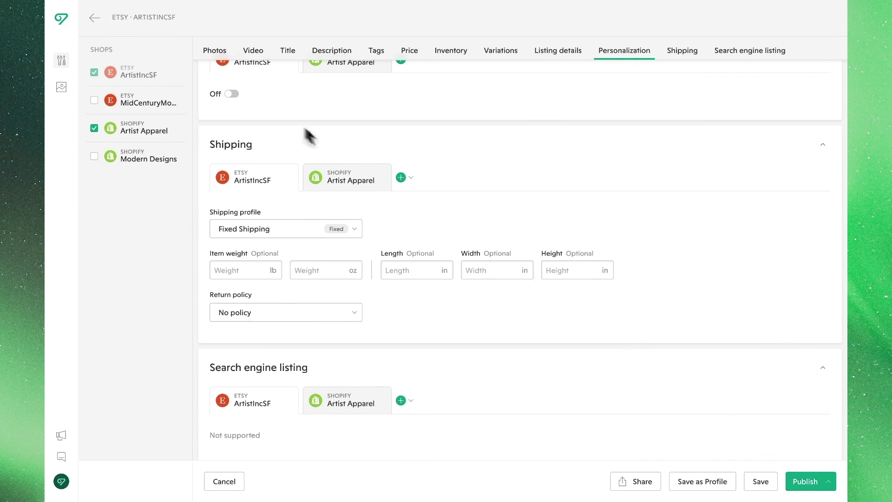
left_click(95, 18)
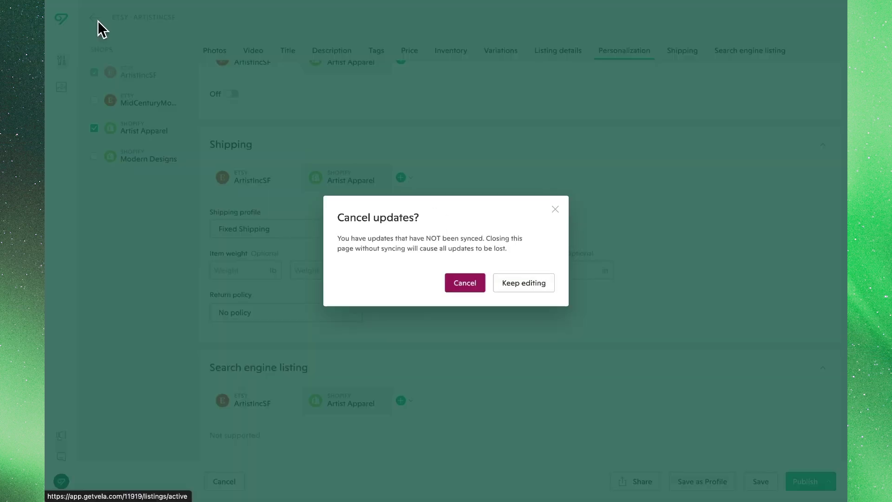
left_click(450, 280)
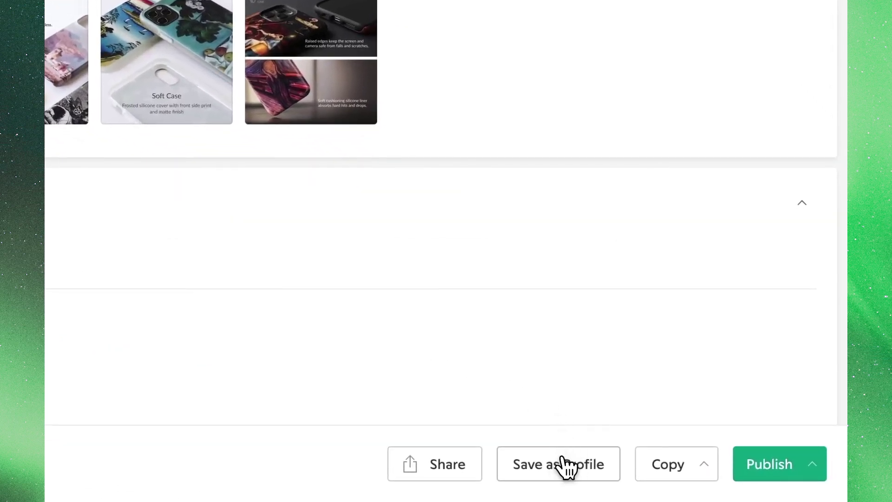
Save the Claude Monet phone case listing as a new listings profile named "Phone Case Profile".
left_click(567, 466)
type("Phone Case Profile")
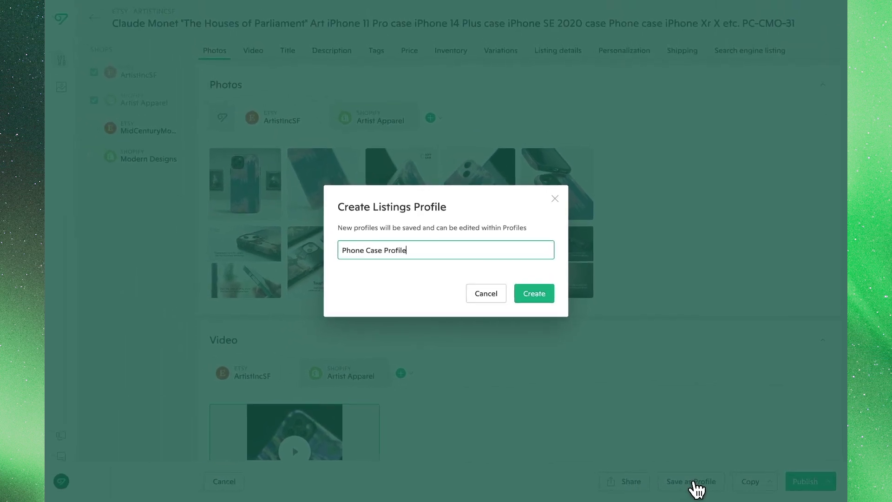
left_click(531, 296)
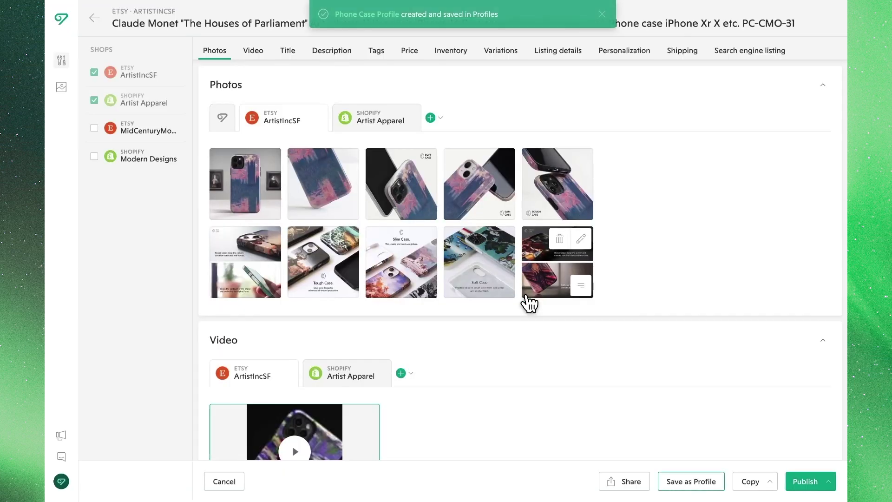
Open Phone Case Profile for editing, exclude its photos, video and title, and update the current profile.
left_click(380, 15)
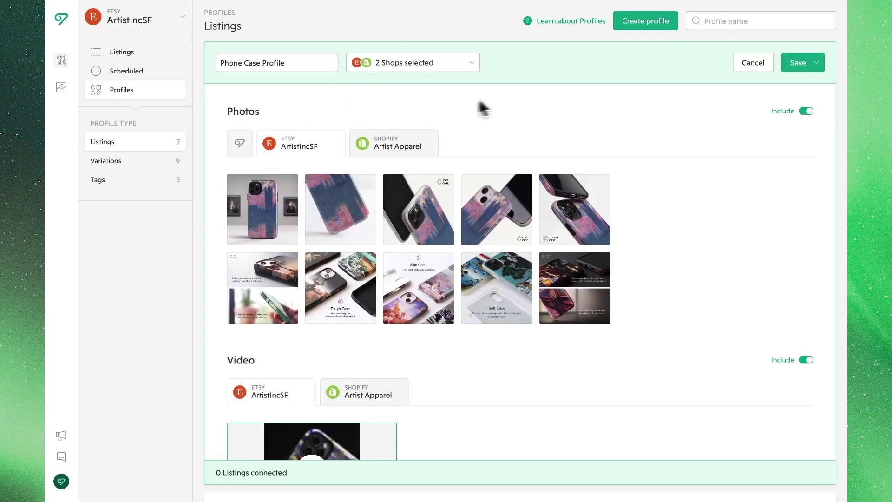
left_click(806, 112)
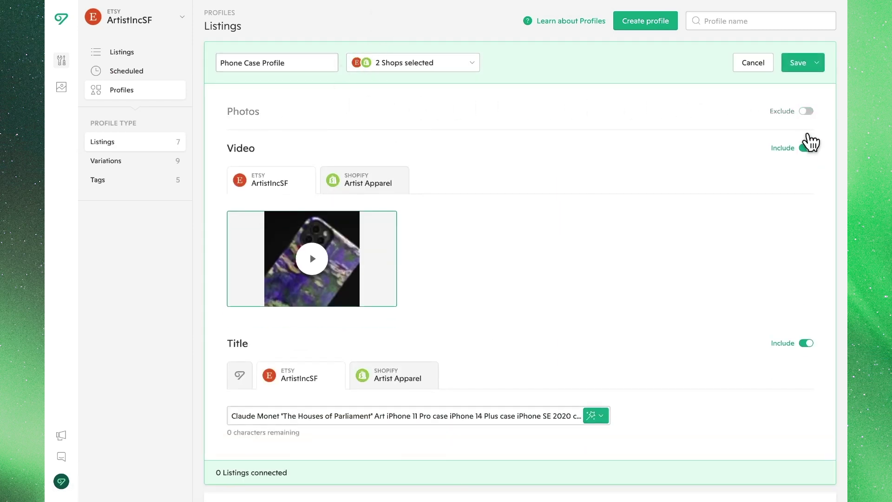
left_click(807, 148)
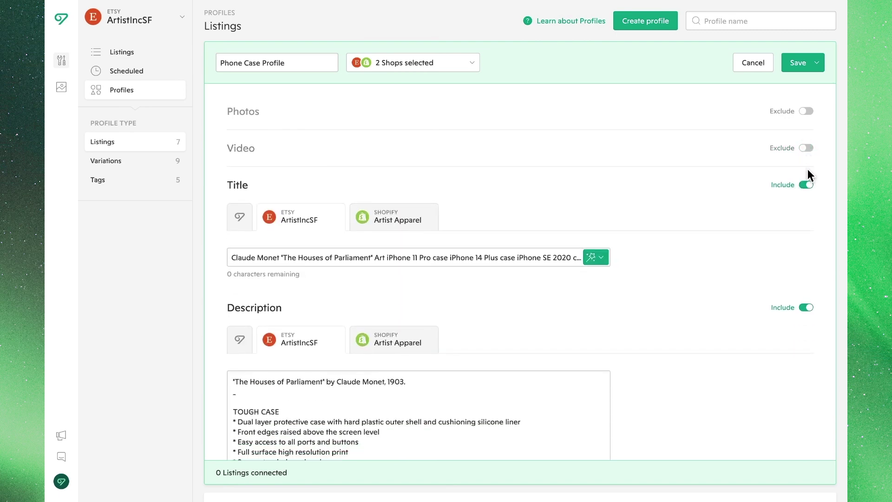
left_click(807, 184)
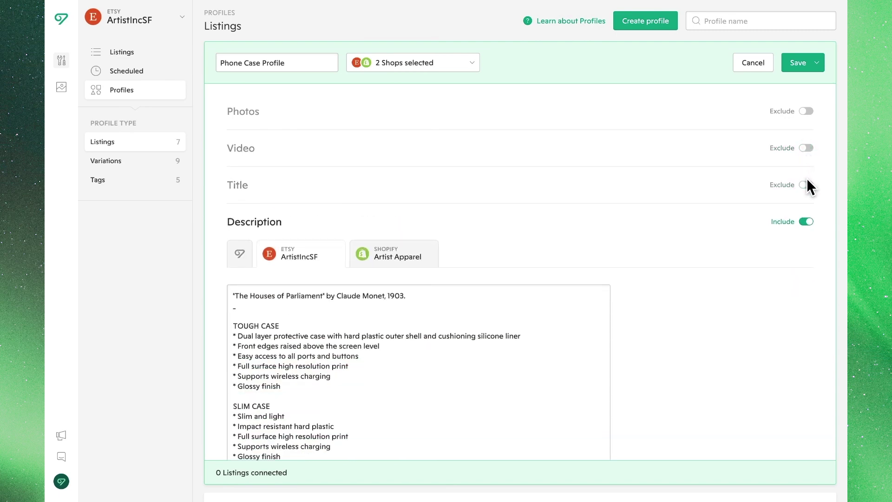
left_click(808, 69)
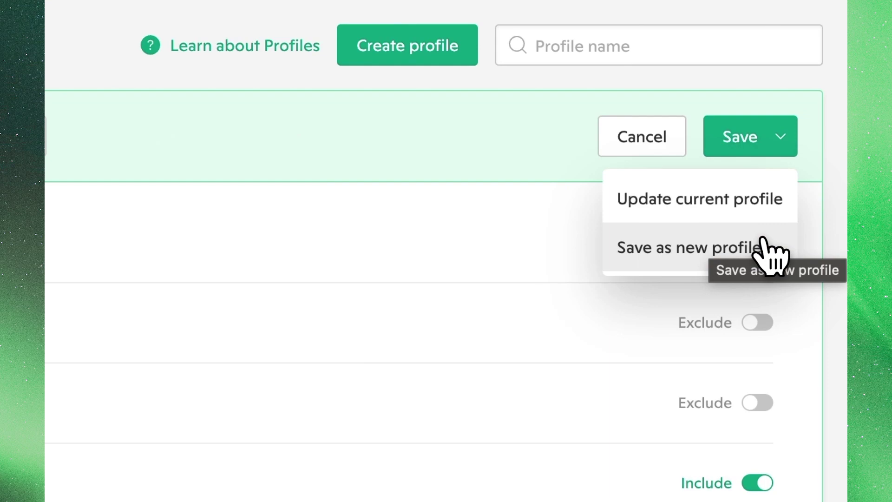
left_click(766, 200)
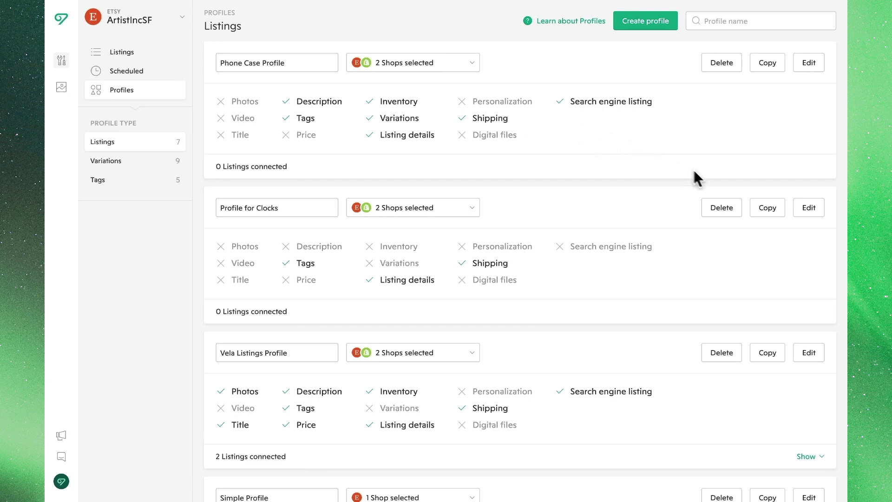
Include the title in Profile for Clocks, enter "Wall Clocks -" as the shared title for both shops, and update the current profile.
left_click(799, 214)
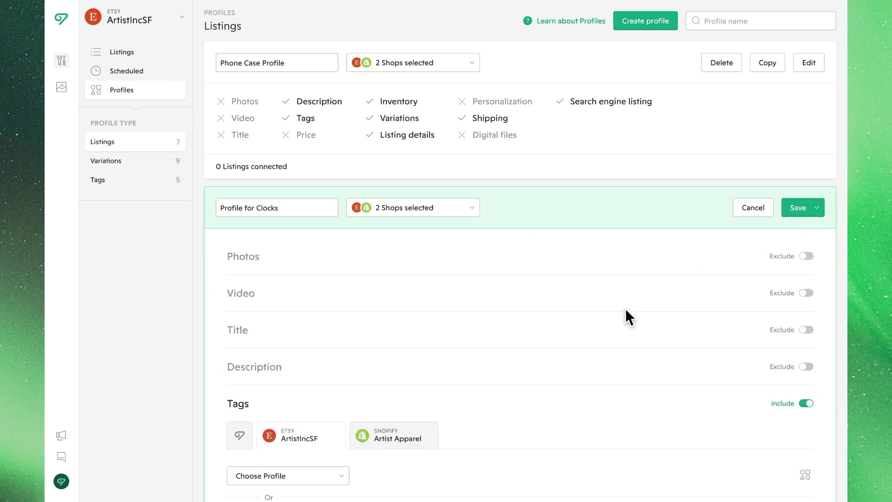
left_click(806, 330)
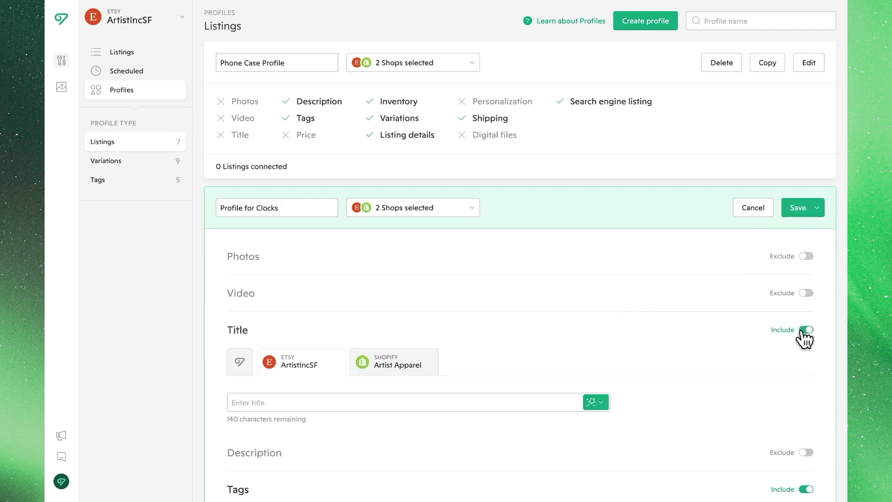
left_click(264, 400)
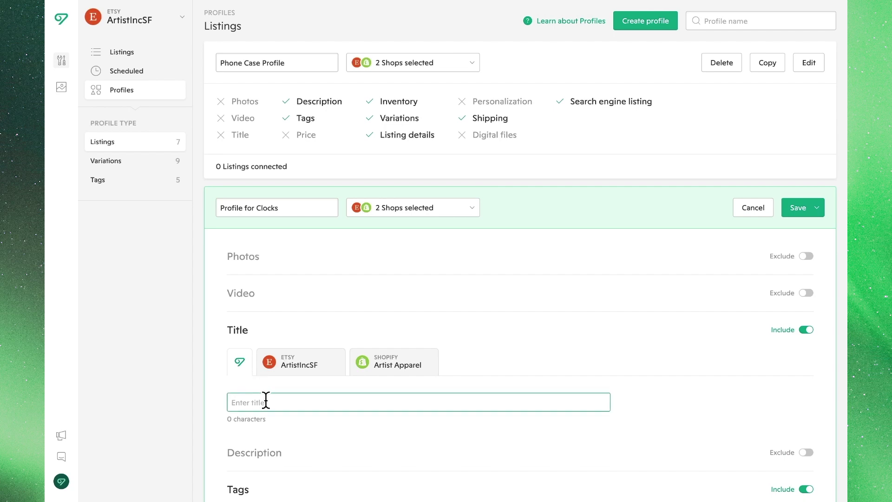
type("Wall Clocks -")
left_click(785, 212)
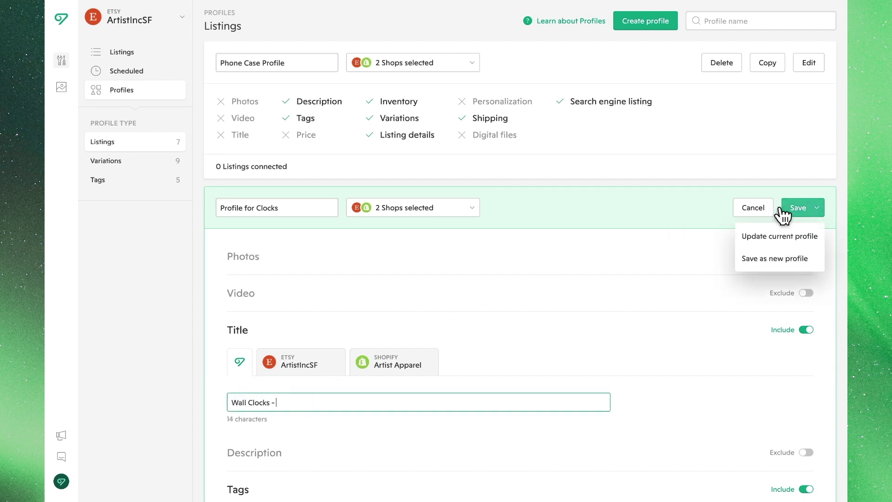
left_click(793, 234)
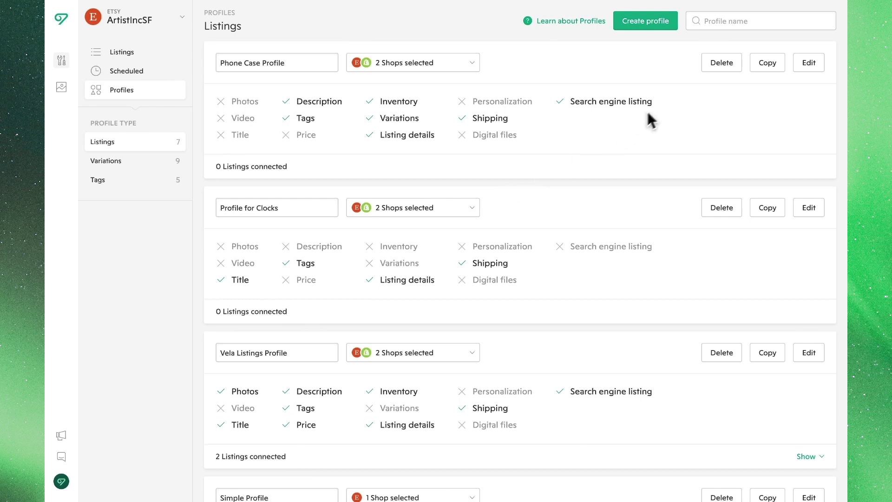
Duplicate Phone Case Profile, save the duplicate as "Copy of Phone Case Profile", and delete that copy.
left_click(762, 68)
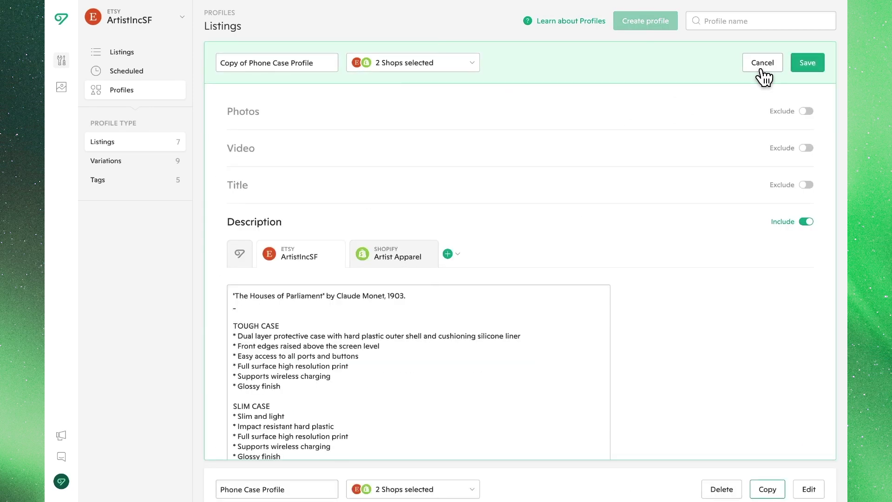
left_click(794, 66)
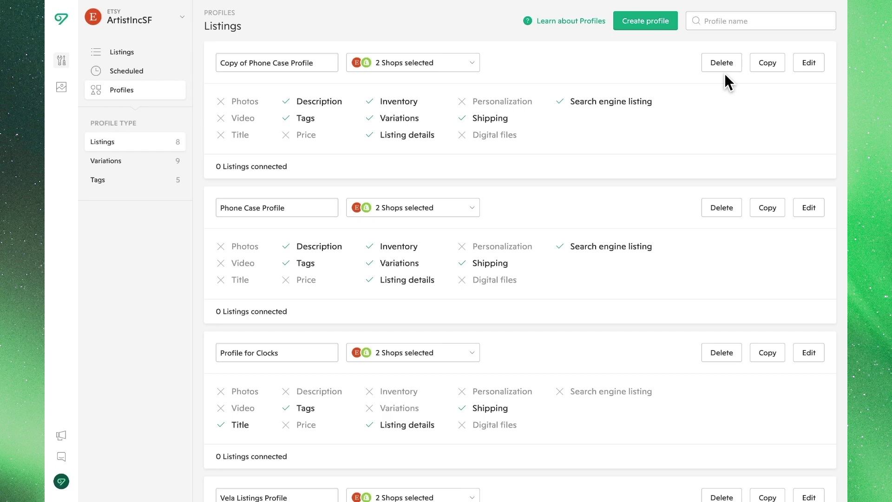
left_click(721, 65)
left_click(546, 282)
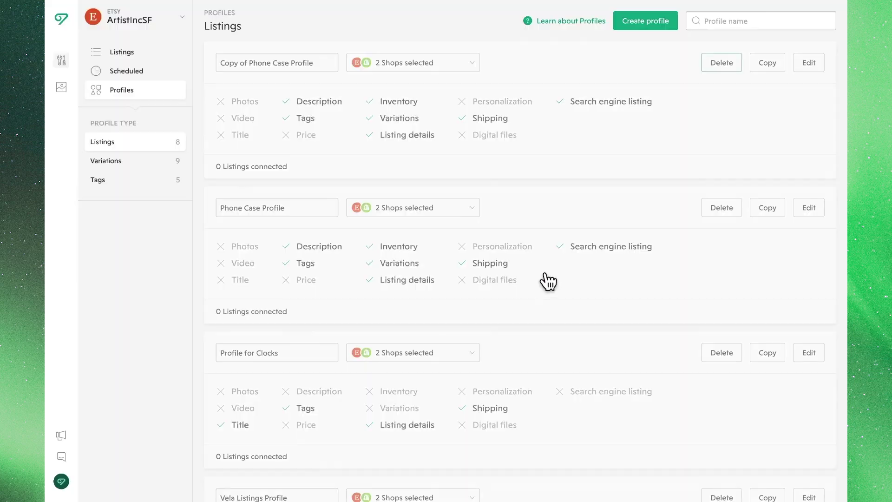